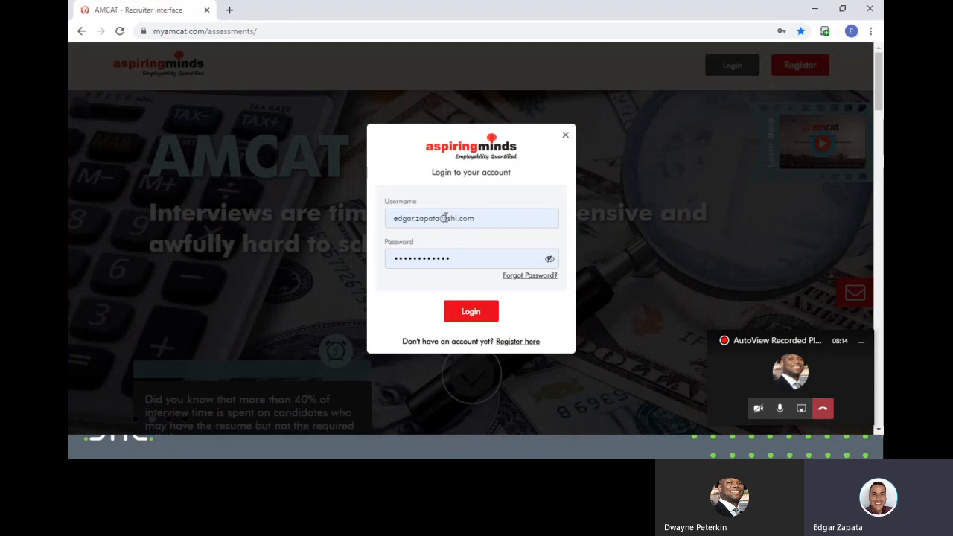
- Log in to the AMCAT recruiter account with the entered username and password
{"action": "left_click", "coordinate": [471, 313]}
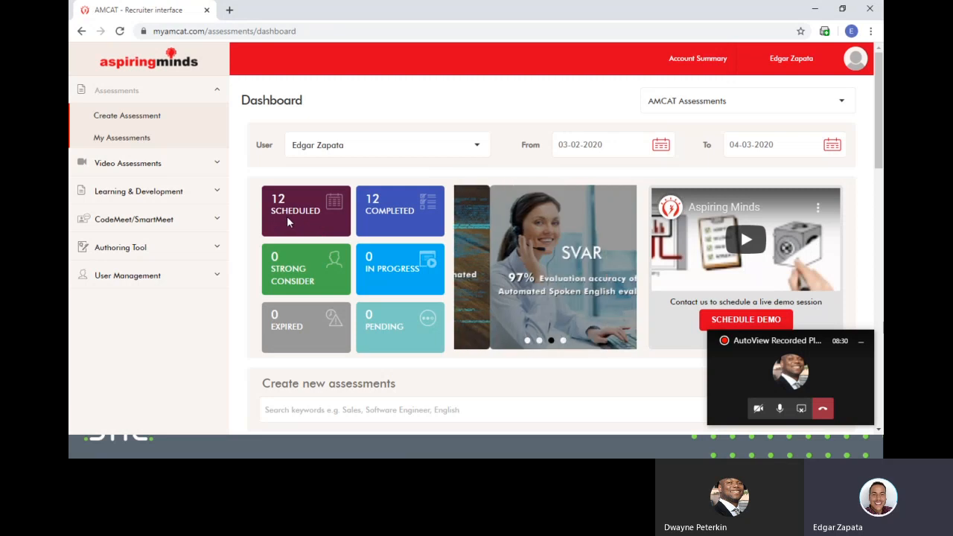
- Expand Video Assessments in the dashboard sidebar to reveal Create Assessment and My Assessments
{"action": "scroll", "coordinate": [406, 291], "scroll_direction": "down", "scroll_amount": 3}
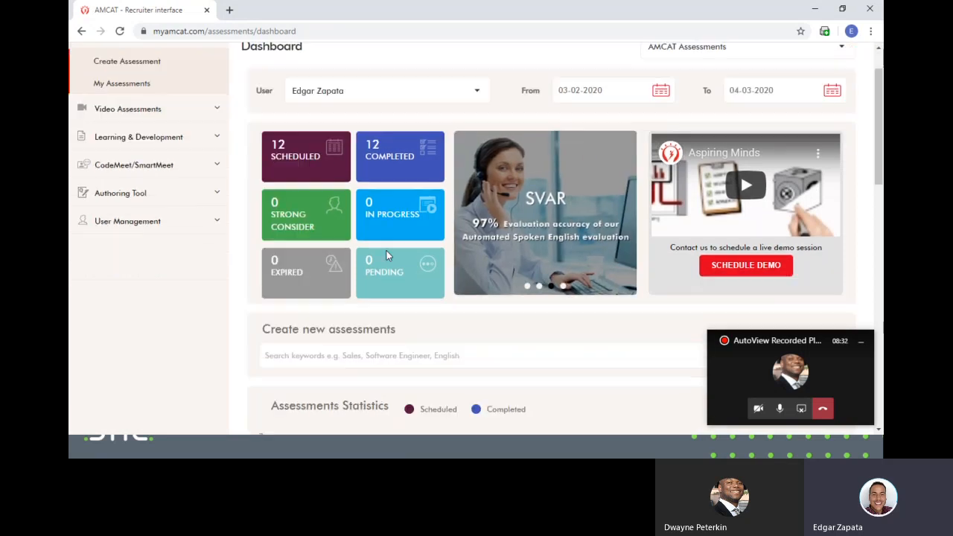
{"action": "scroll", "coordinate": [399, 290], "scroll_direction": "up", "scroll_amount": 3}
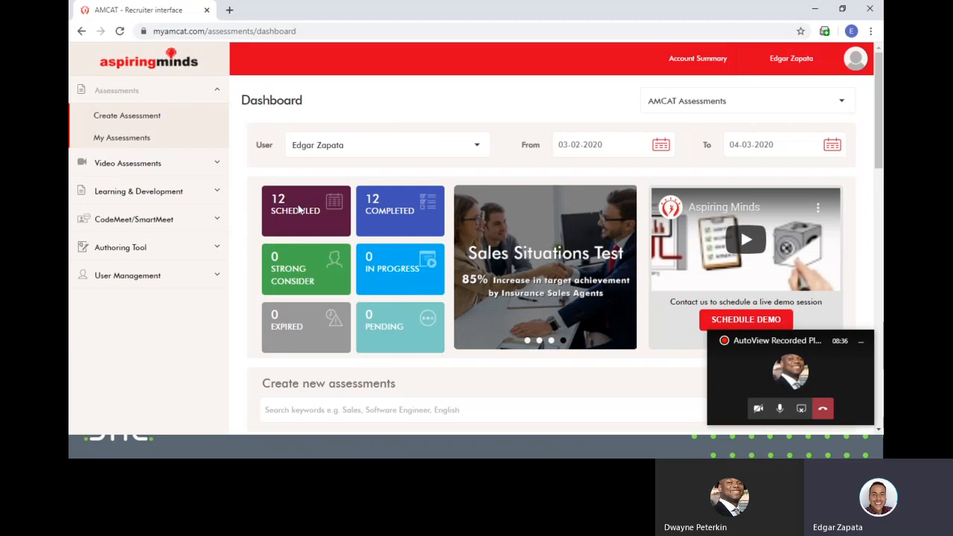
{"action": "left_click", "coordinate": [217, 164]}
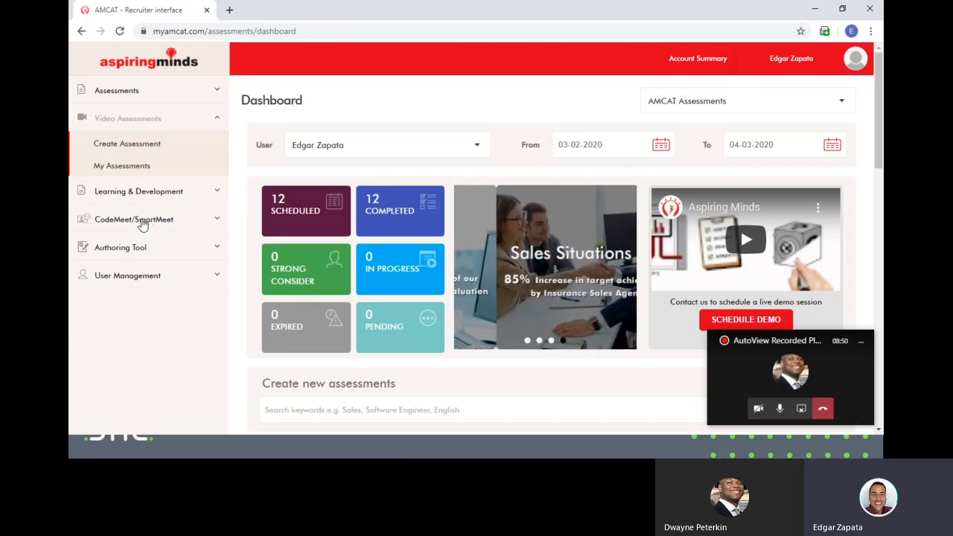
- Create a new video assessment and enter 'Sales Executive' as its Assessment Name
{"action": "left_click", "coordinate": [149, 147]}
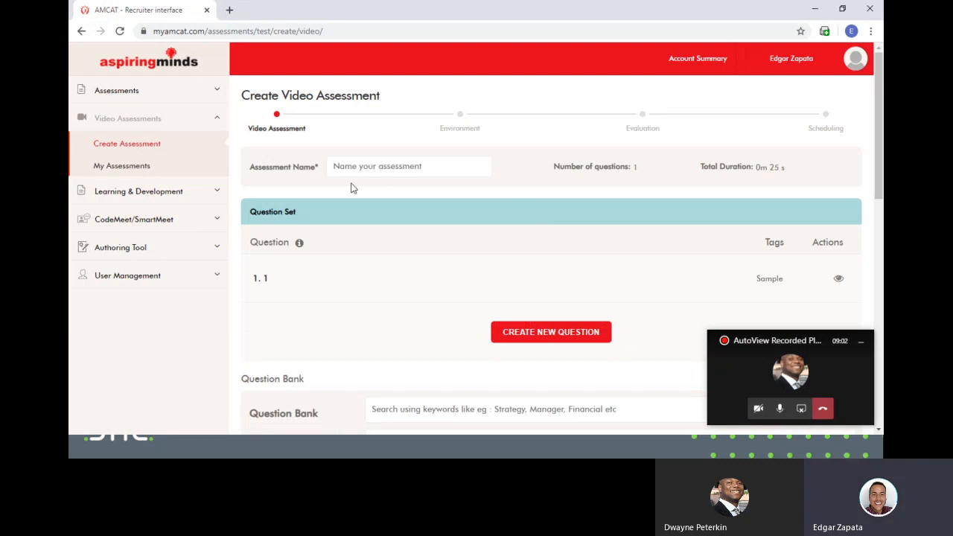
{"action": "left_click", "coordinate": [387, 170]}
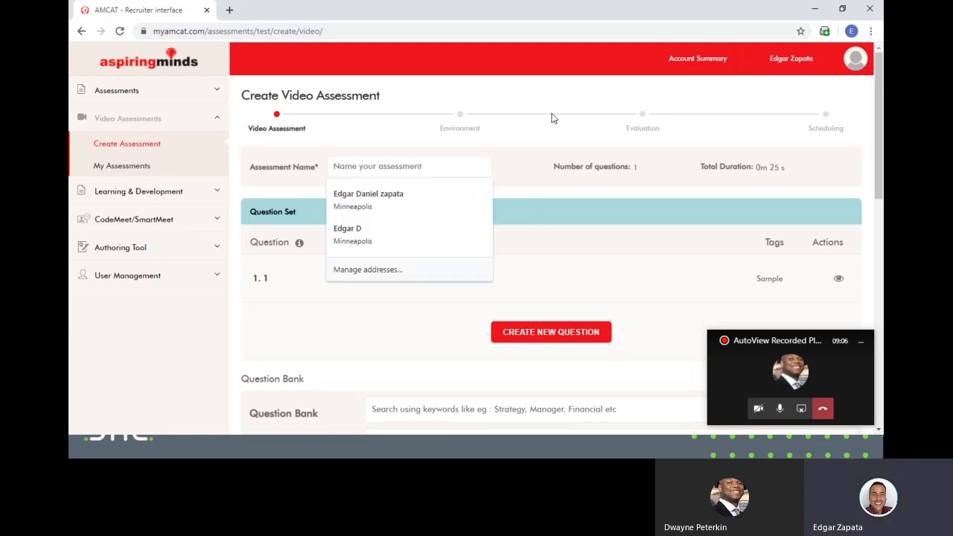
{"action": "type", "text": "Sa"}
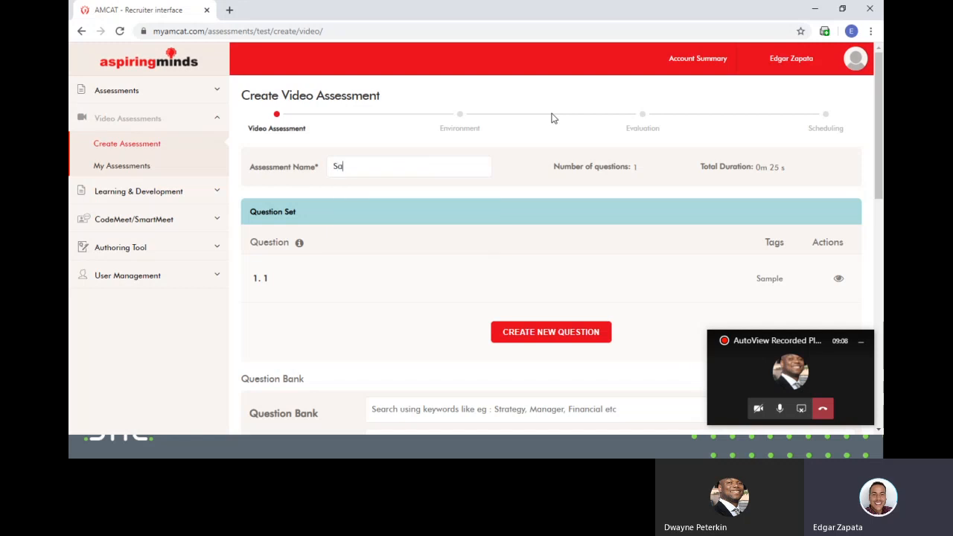
{"action": "type", "text": "les Executive"}
{"action": "scroll", "coordinate": [662, 127], "scroll_direction": "down", "scroll_amount": 1}
{"action": "scroll", "coordinate": [592, 198], "scroll_direction": "down", "scroll_amount": 2}
{"action": "scroll", "coordinate": [611, 151], "scroll_direction": "up", "scroll_amount": 2}
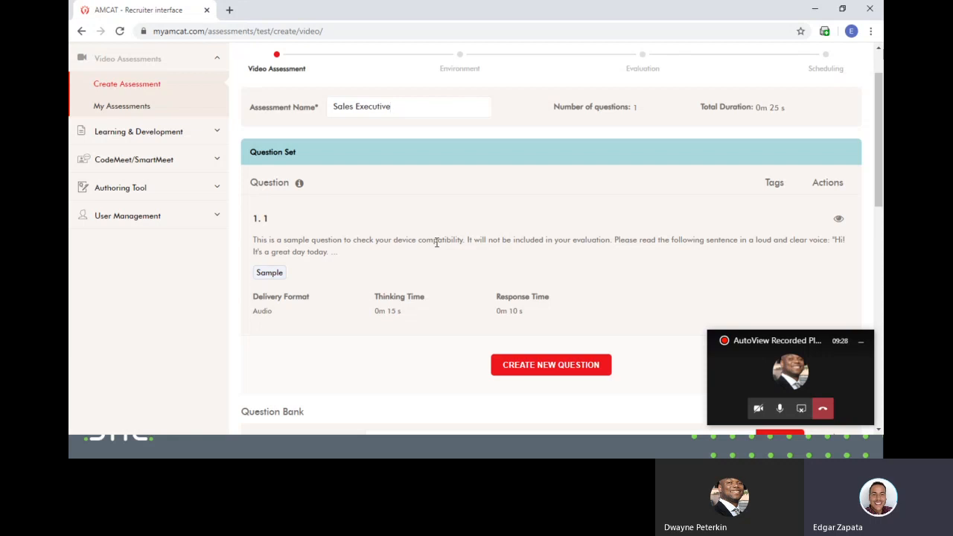
- Collapse the sample question's details and review the question set
{"action": "left_click", "coordinate": [437, 242]}
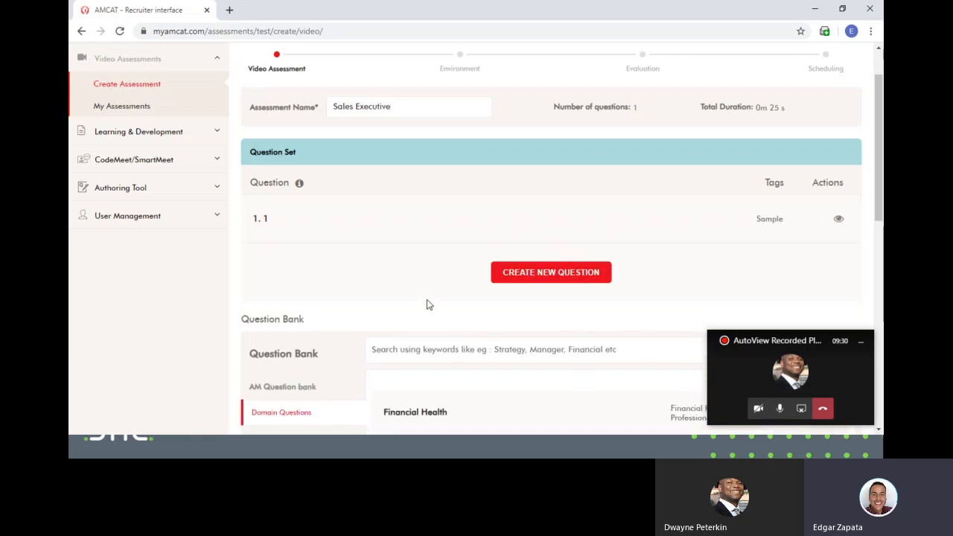
{"action": "left_click", "coordinate": [436, 239]}
{"action": "left_click", "coordinate": [428, 329]}
{"action": "scroll", "coordinate": [484, 302], "scroll_direction": "down", "scroll_amount": 1}
{"action": "scroll", "coordinate": [480, 298], "scroll_direction": "down", "scroll_amount": 2}
{"action": "scroll", "coordinate": [485, 303], "scroll_direction": "up", "scroll_amount": 1}
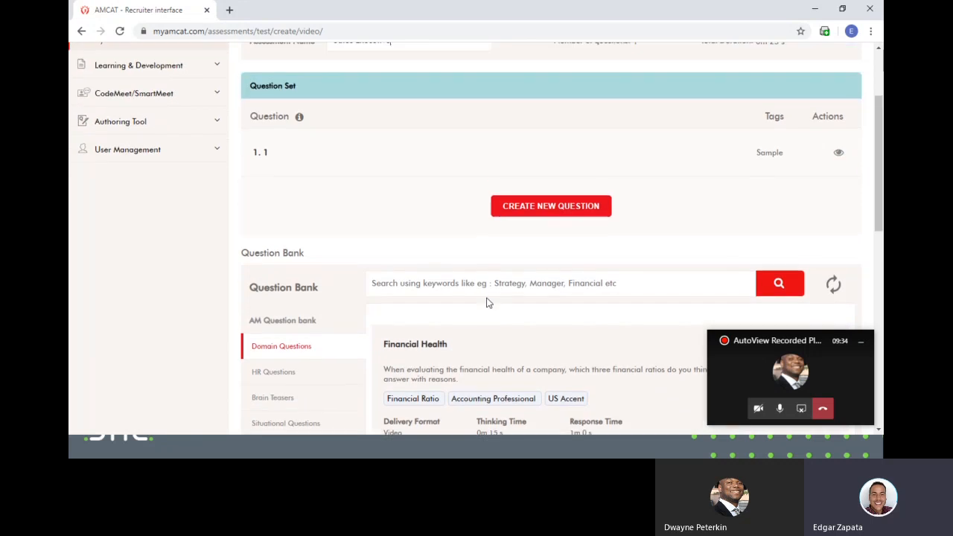
{"action": "scroll", "coordinate": [458, 265], "scroll_direction": "down", "scroll_amount": 2}
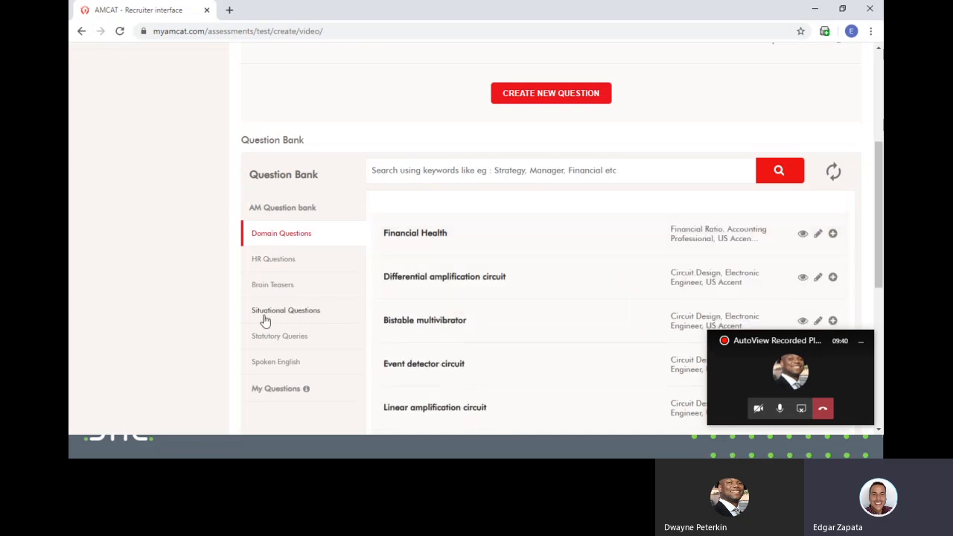
{"action": "scroll", "coordinate": [356, 255], "scroll_direction": "down", "scroll_amount": 5}
{"action": "scroll", "coordinate": [491, 308], "scroll_direction": "up", "scroll_amount": 4}
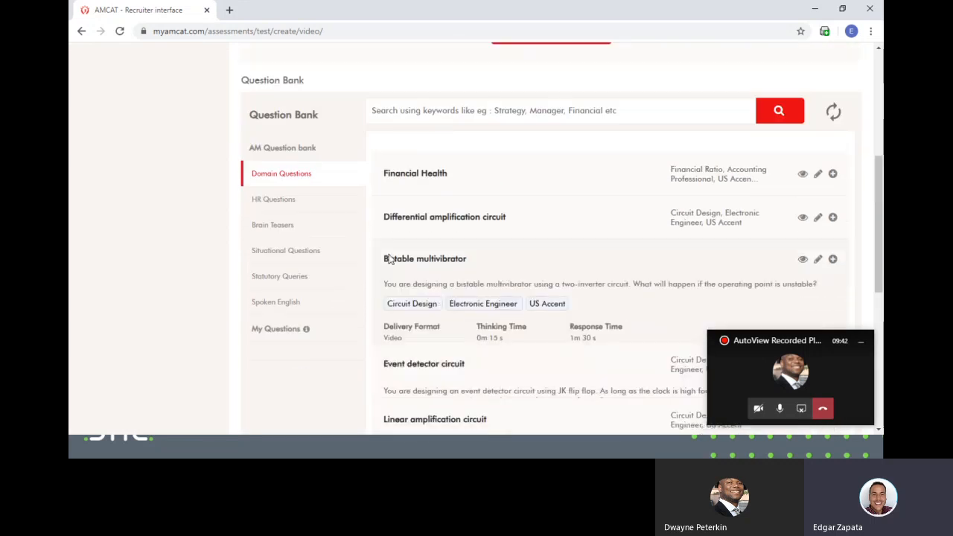
- Search the Question Bank for 'sales' and preview the Sales manager question
{"action": "left_click", "coordinate": [530, 111]}
{"action": "type", "text": "sales"}
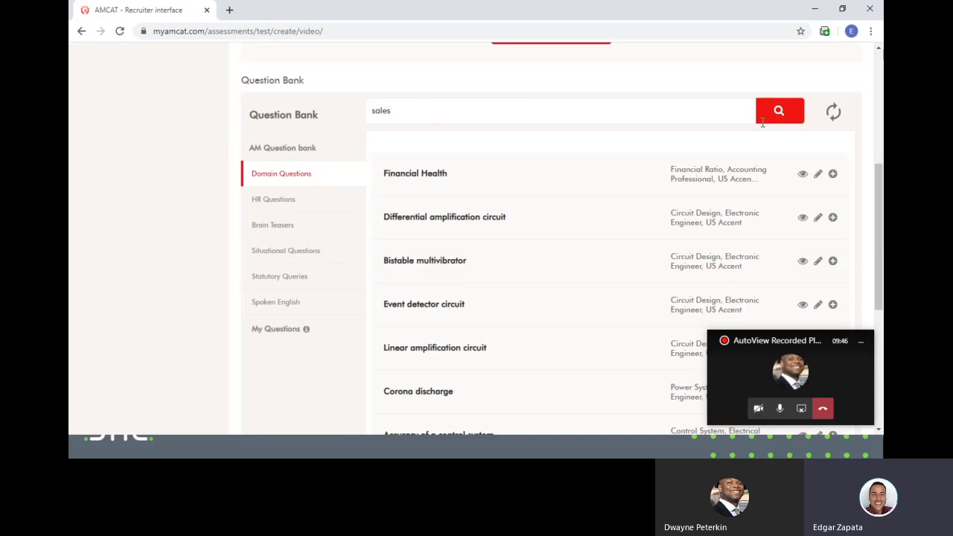
{"action": "left_click", "coordinate": [770, 119]}
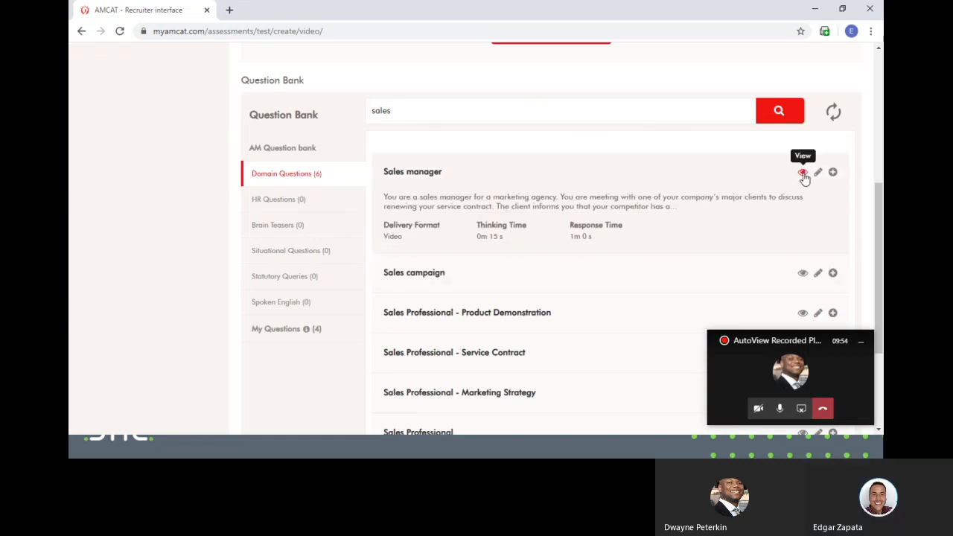
{"action": "left_click", "coordinate": [803, 174]}
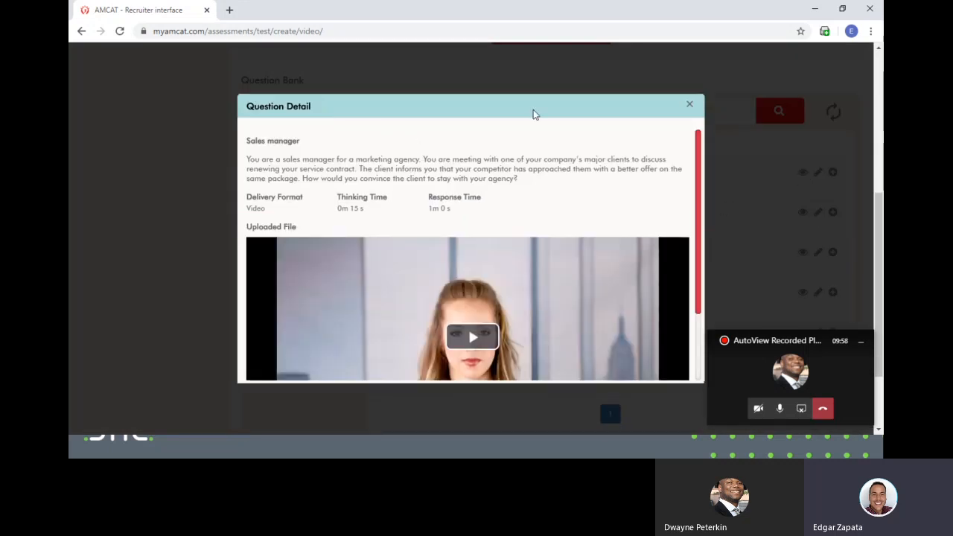
{"action": "scroll", "coordinate": [648, 187], "scroll_direction": "down", "scroll_amount": 3}
{"action": "scroll", "coordinate": [631, 233], "scroll_direction": "up", "scroll_amount": 3}
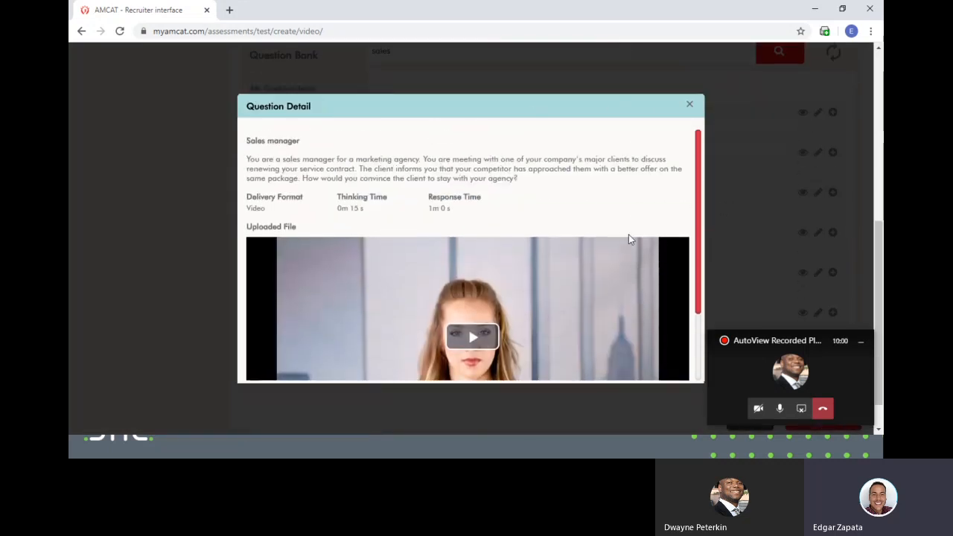
{"action": "left_click", "coordinate": [691, 108]}
- Add the Sales Professional question from the search results to the question set
{"action": "scroll", "coordinate": [652, 181], "scroll_direction": "down", "scroll_amount": 2}
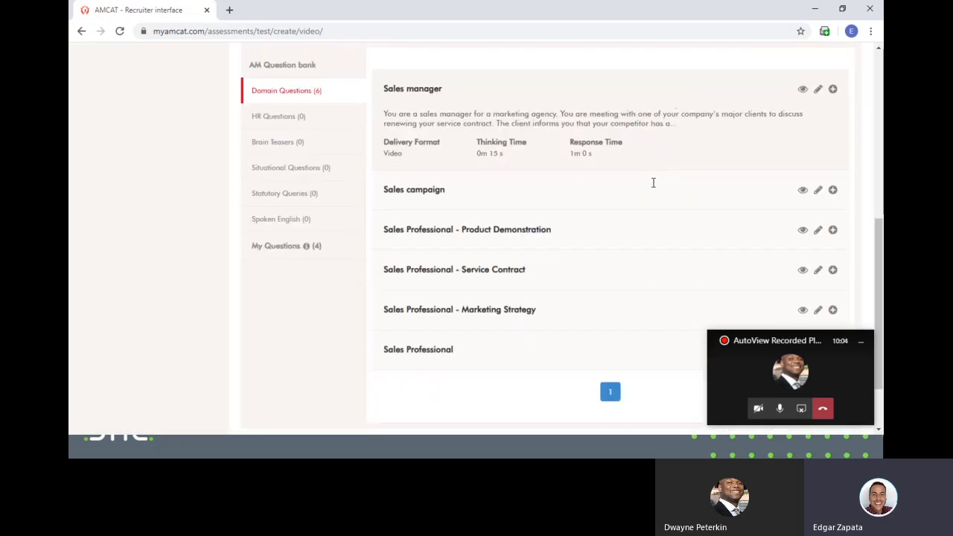
{"action": "scroll", "coordinate": [655, 216], "scroll_direction": "up", "scroll_amount": 3}
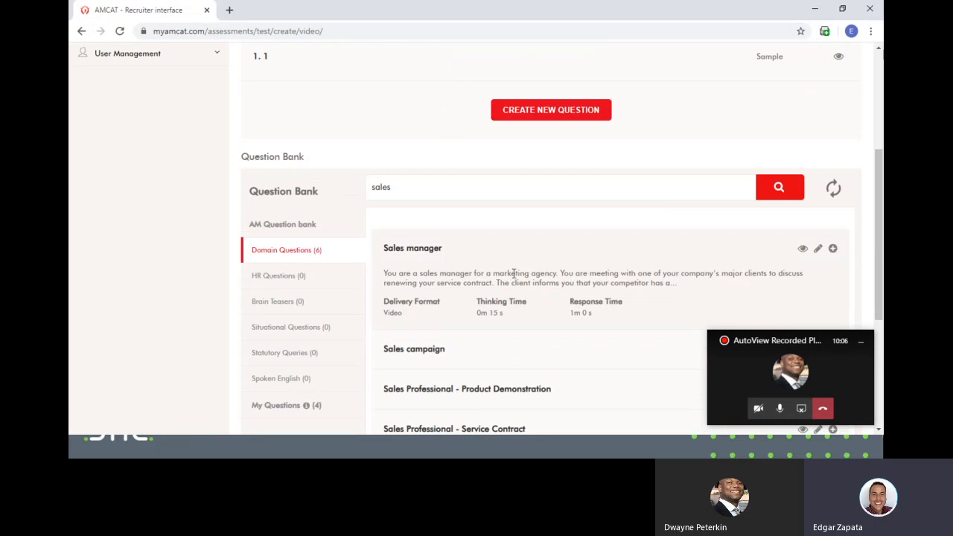
{"action": "scroll", "coordinate": [514, 294], "scroll_direction": "up", "scroll_amount": 3}
{"action": "scroll", "coordinate": [525, 280], "scroll_direction": "down", "scroll_amount": 2}
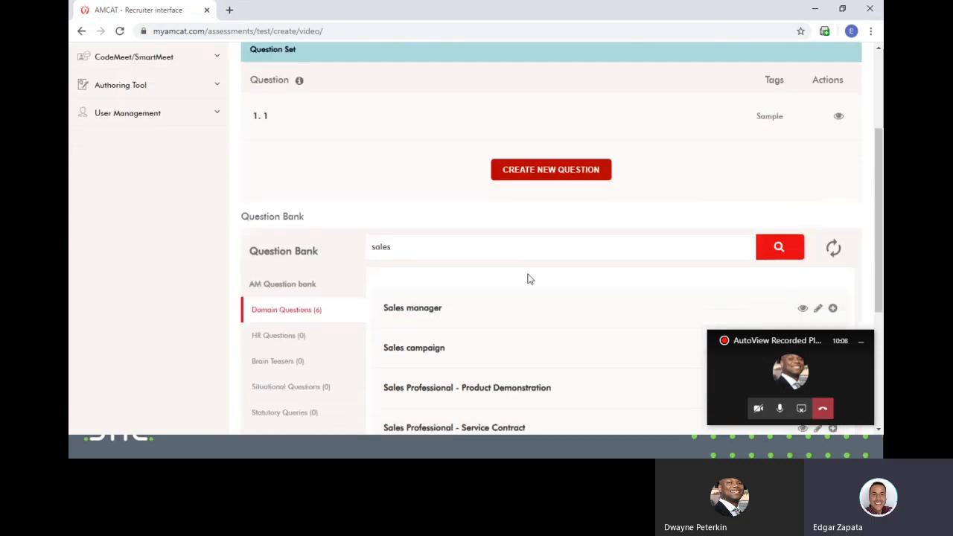
{"action": "scroll", "coordinate": [545, 225], "scroll_direction": "down", "scroll_amount": 2}
{"action": "scroll", "coordinate": [544, 226], "scroll_direction": "down", "scroll_amount": 2}
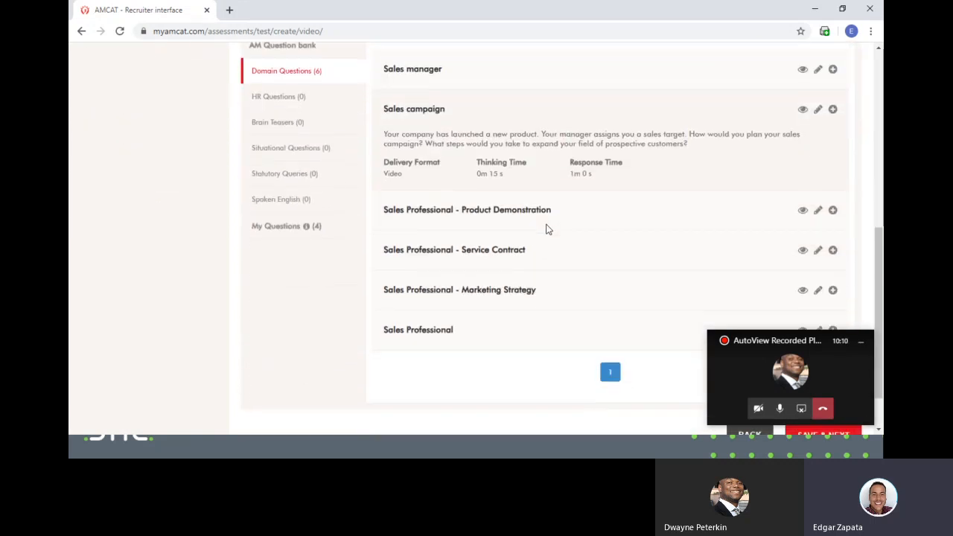
{"action": "mouse_move", "coordinate": [571, 333]}
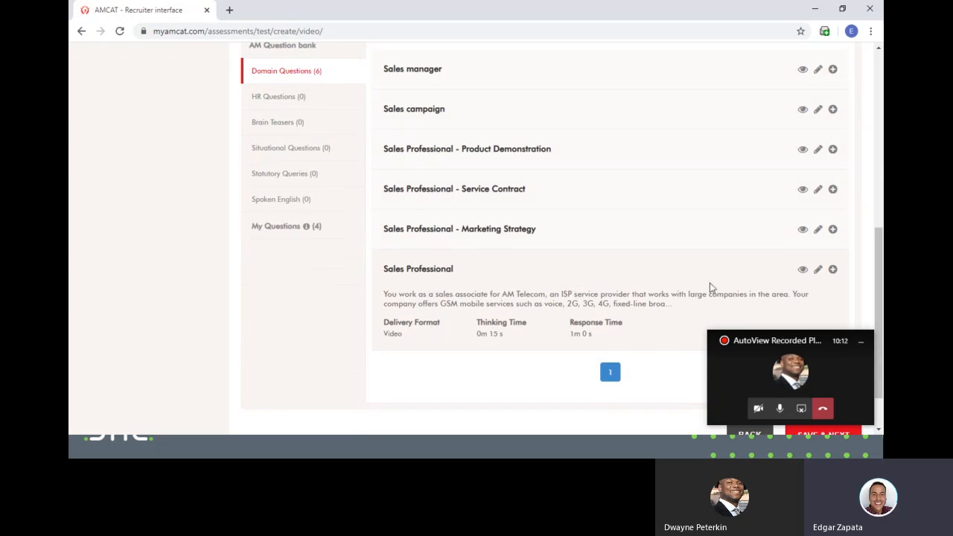
{"action": "left_click", "coordinate": [832, 270]}
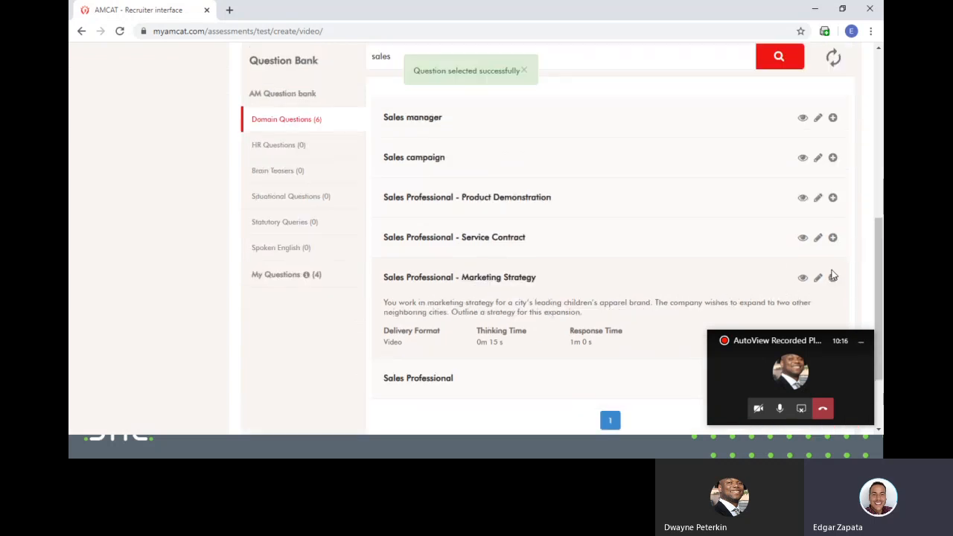
{"action": "scroll", "coordinate": [483, 255], "scroll_direction": "down", "scroll_amount": 1}
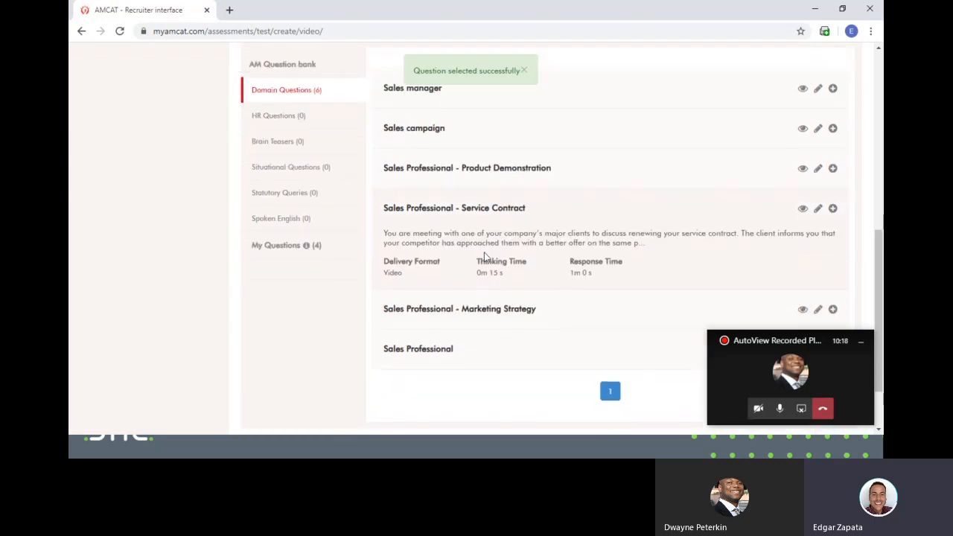
{"action": "scroll", "coordinate": [462, 268], "scroll_direction": "up", "scroll_amount": 5}
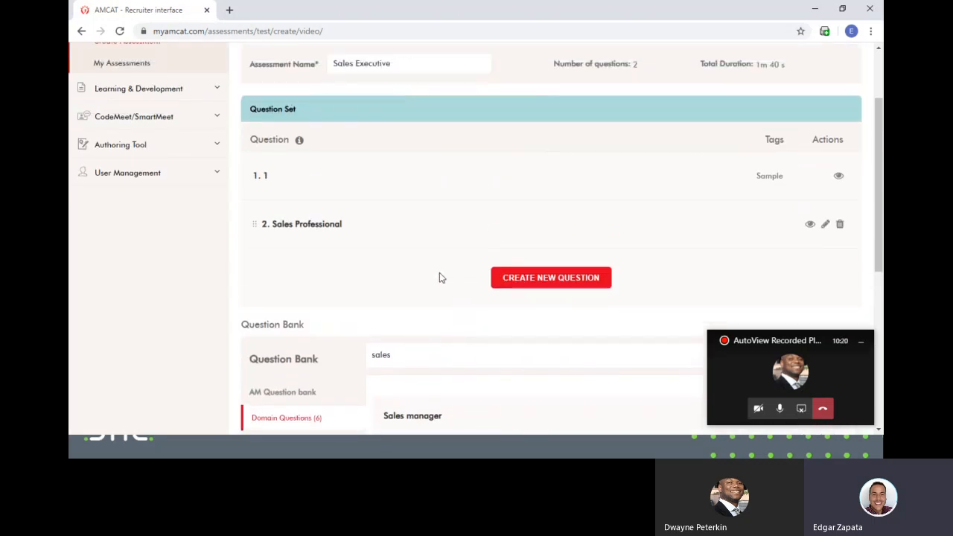
- Start a custom question titled 'Challenging sales experience' with Text only delivery format
{"action": "left_click", "coordinate": [560, 280]}
{"action": "scroll", "coordinate": [373, 269], "scroll_direction": "down", "scroll_amount": 2}
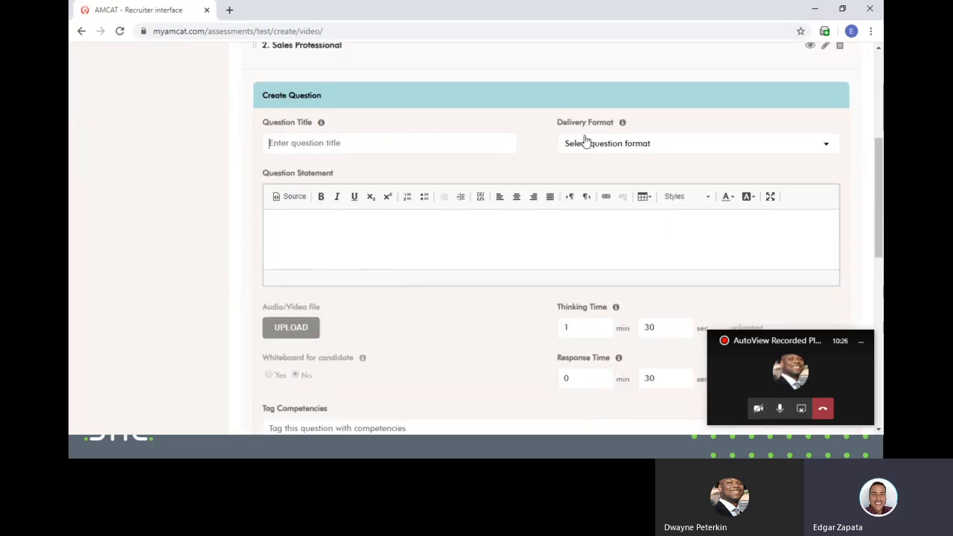
{"action": "type", "text": "Challenging sales experience"}
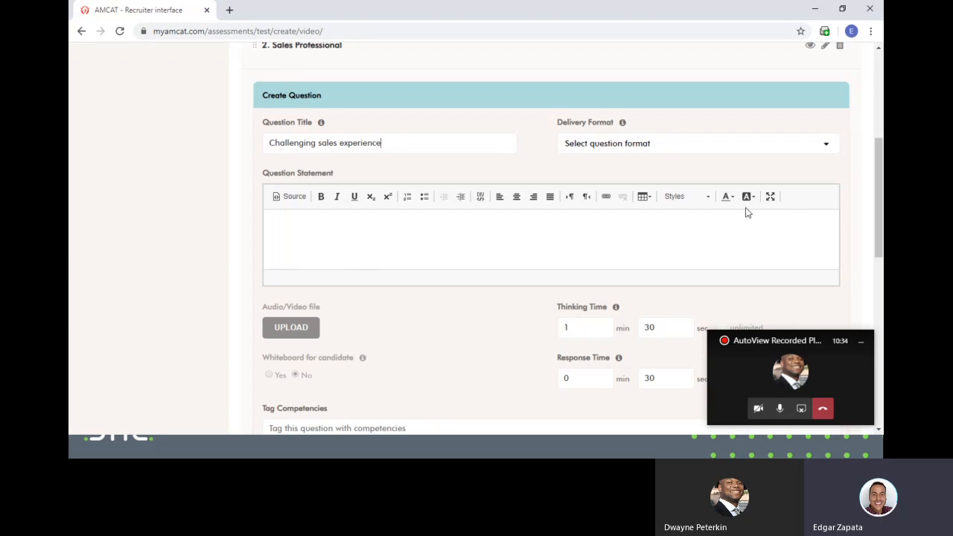
{"action": "left_click", "coordinate": [714, 149]}
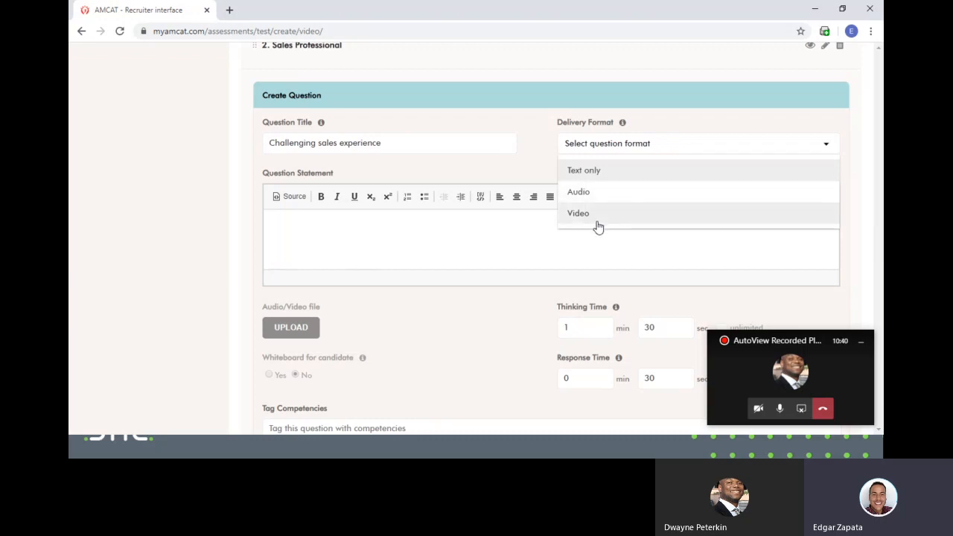
{"action": "left_click", "coordinate": [444, 221]}
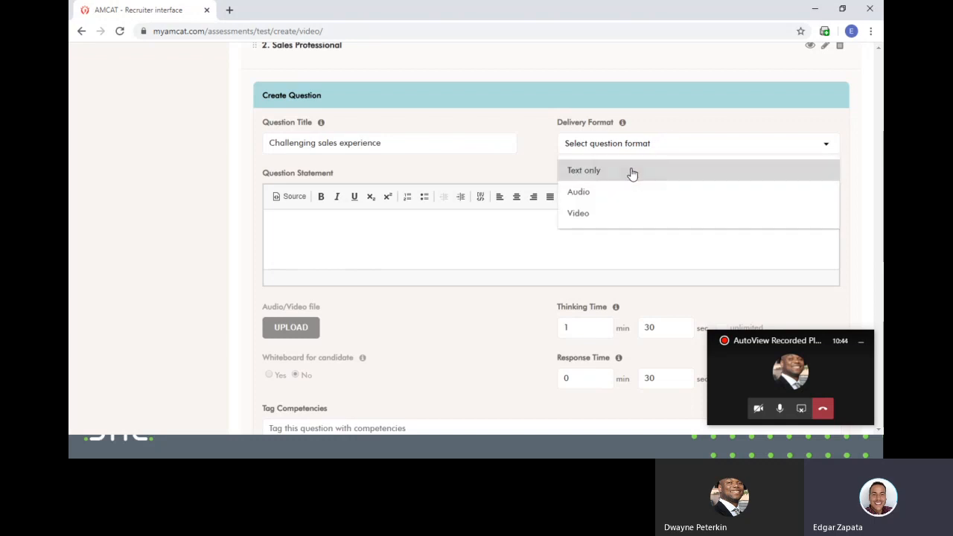
{"action": "left_click", "coordinate": [630, 172]}
- Type a draft question statement, then select all of it and delete it
{"action": "left_click", "coordinate": [393, 240]}
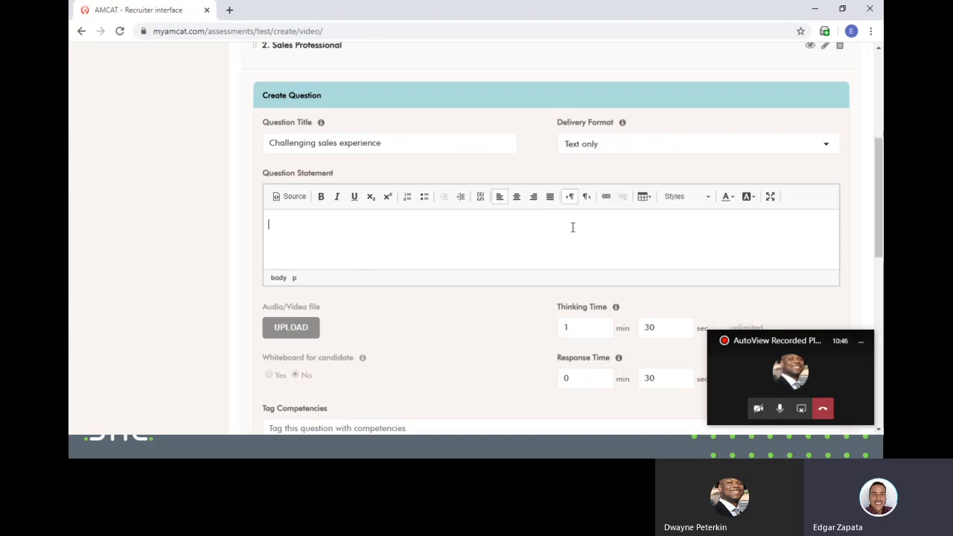
{"action": "type", "text": "Tell me about a time where you were challenged on your sales proposal?"}
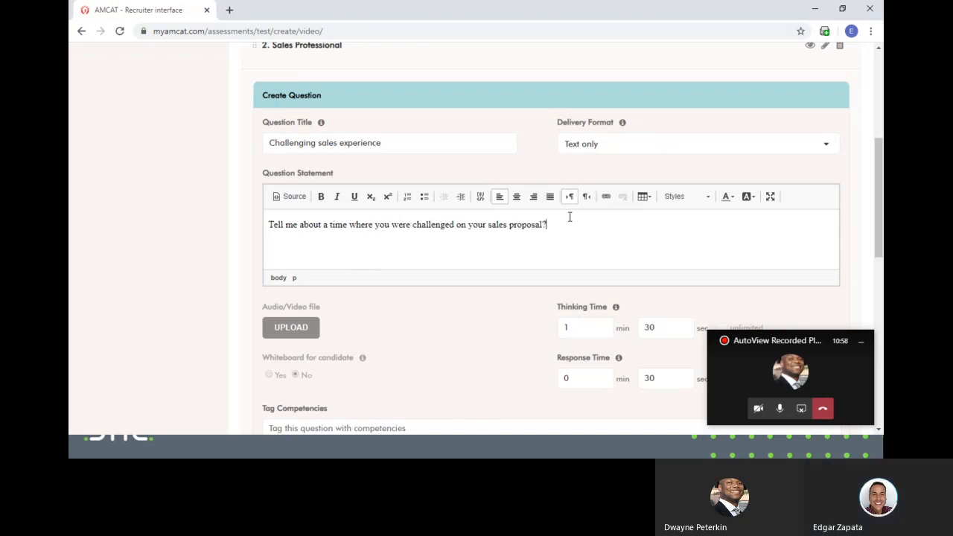
{"action": "scroll", "coordinate": [574, 231], "scroll_direction": "down", "scroll_amount": 3}
{"action": "scroll", "coordinate": [524, 340], "scroll_direction": "down", "scroll_amount": 3}
{"action": "scroll", "coordinate": [523, 338], "scroll_direction": "up", "scroll_amount": 5}
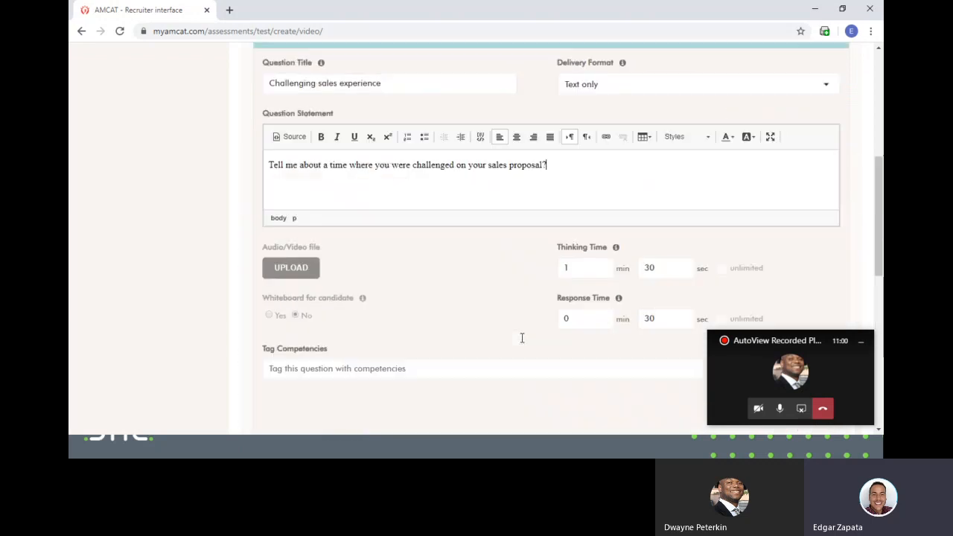
{"action": "left_click_drag", "start_coordinate": [538, 212], "coordinate": [255, 173]}
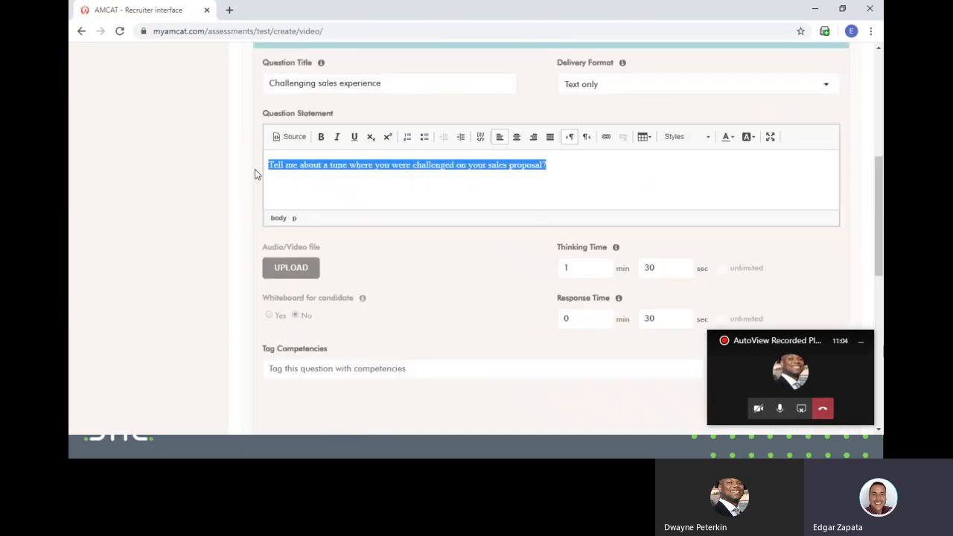
{"action": "key", "text": "BackSpace"}
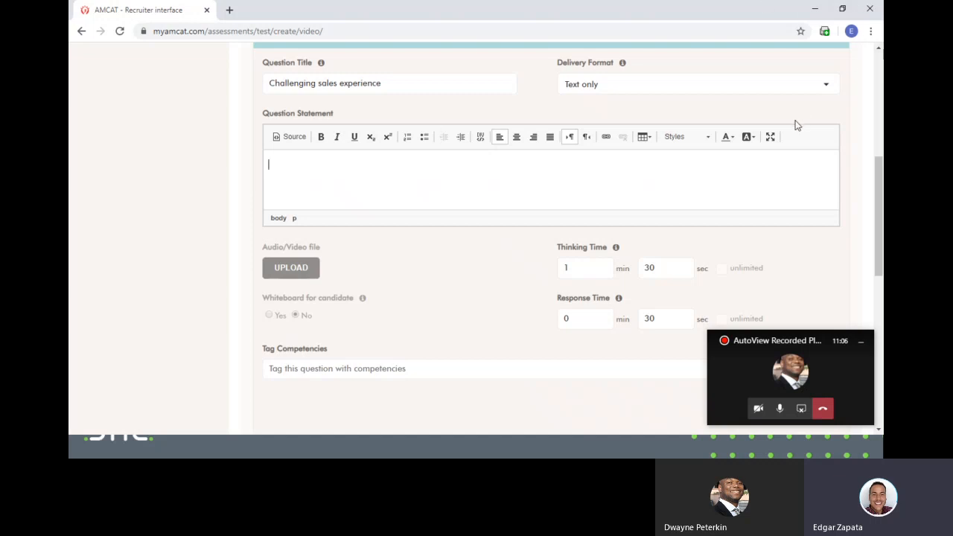
- Set Delivery Format to Audio and open the Upload/Record Audio dialog via UPLOAD
{"action": "left_click", "coordinate": [766, 84]}
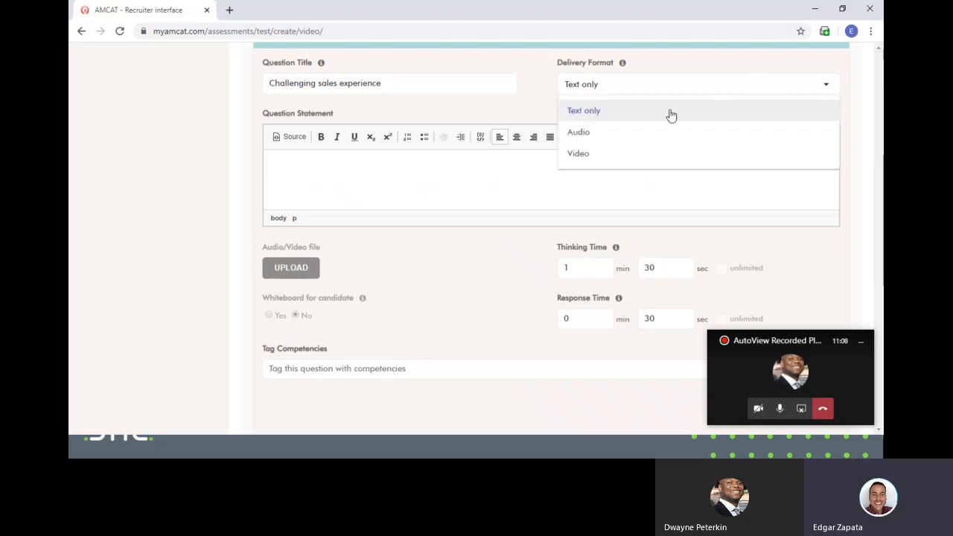
{"action": "left_click", "coordinate": [617, 135]}
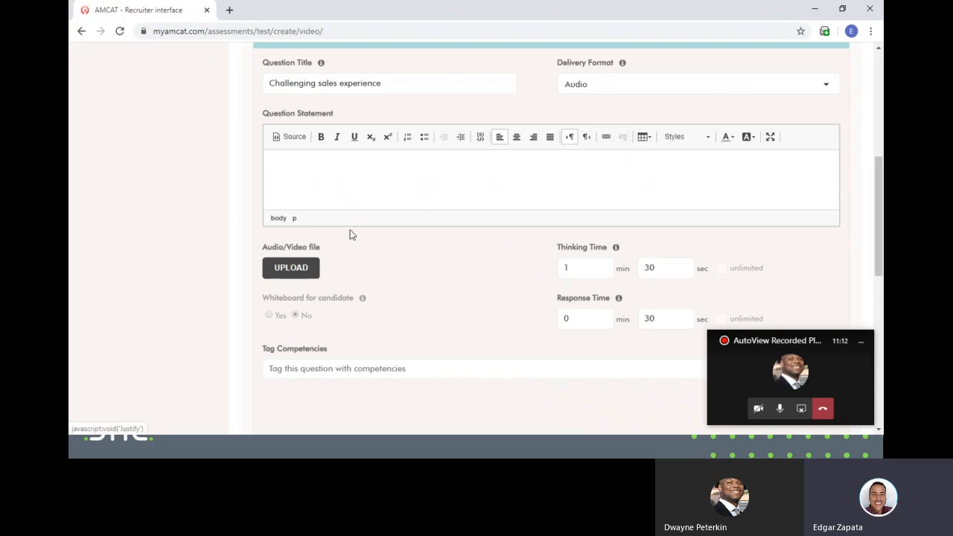
{"action": "left_click", "coordinate": [292, 268]}
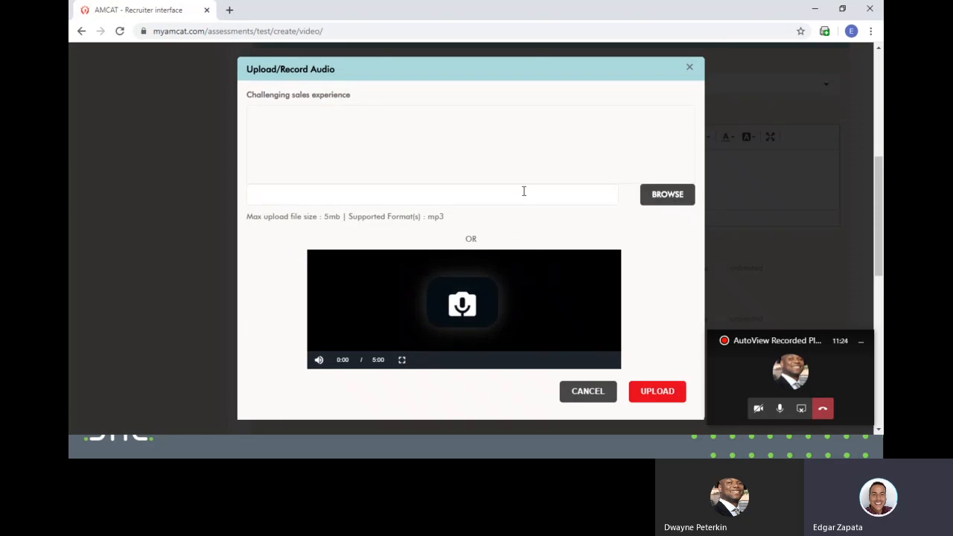
- Record a spoken prompt of about nine seconds as Recording_file.webm with the mic recorder
{"action": "left_click", "coordinate": [462, 306]}
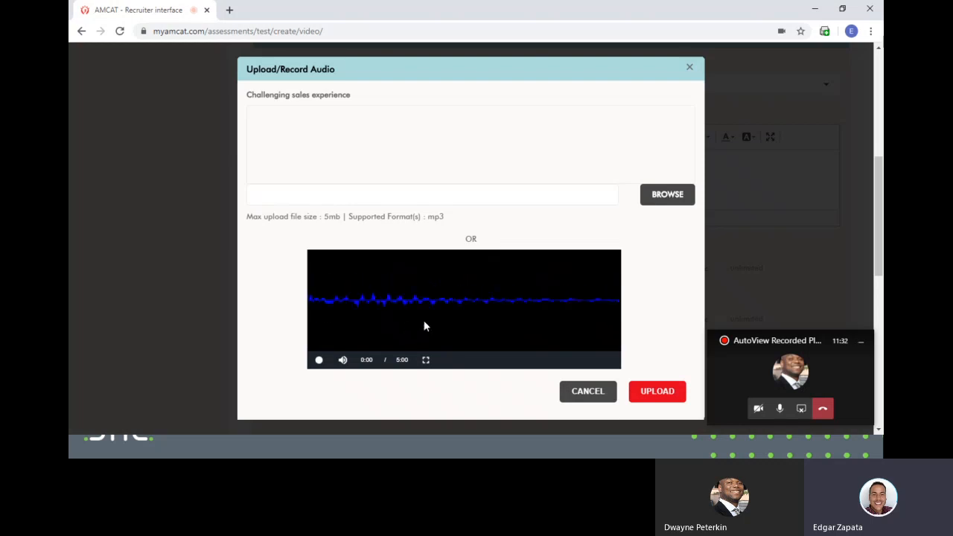
{"action": "left_click", "coordinate": [318, 362]}
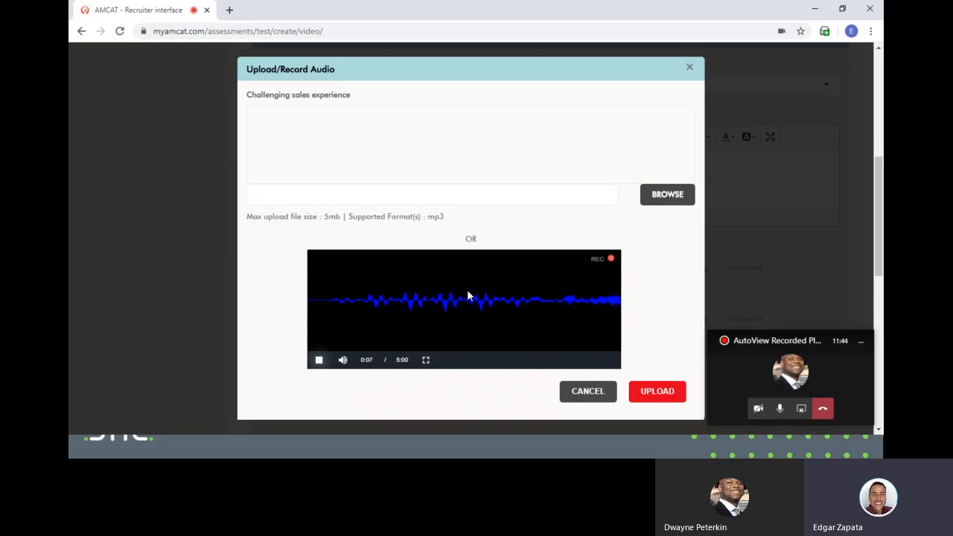
{"action": "left_click", "coordinate": [319, 360]}
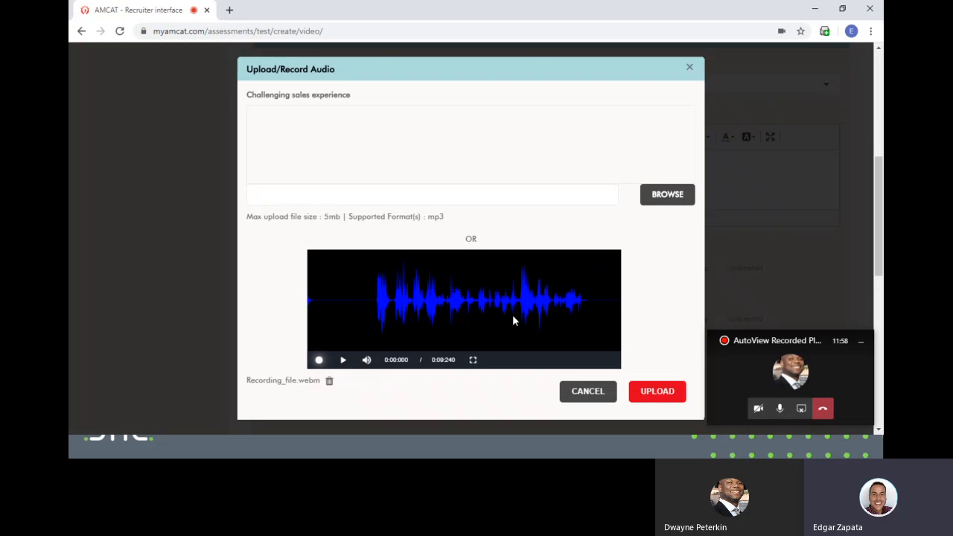
- Close the Upload/Record Audio dialog once the file uploads, returning to the question editor
{"action": "left_click", "coordinate": [587, 393]}
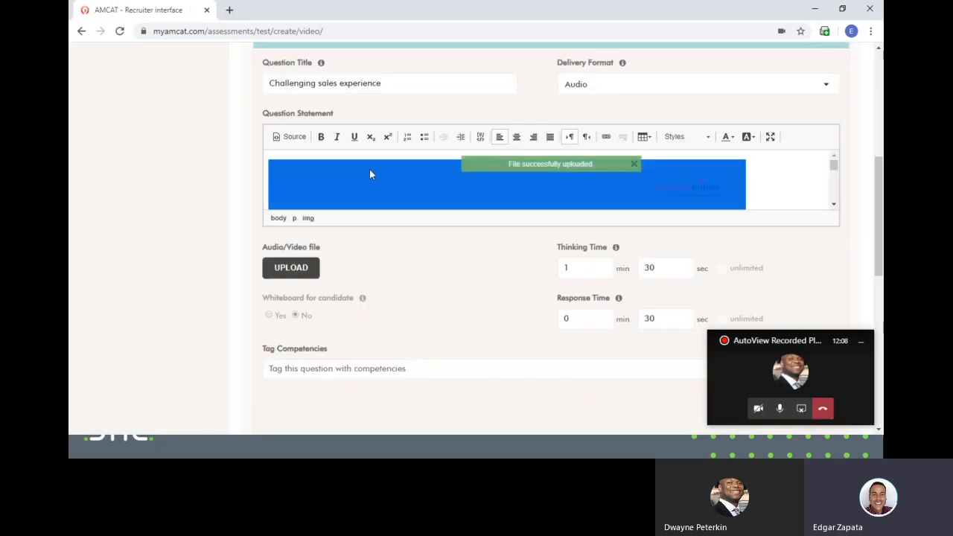
- Replace the media with 'Tell me about a time where you were challenged on your sales proposal?' as Text only
{"action": "key", "text": "Delete"}
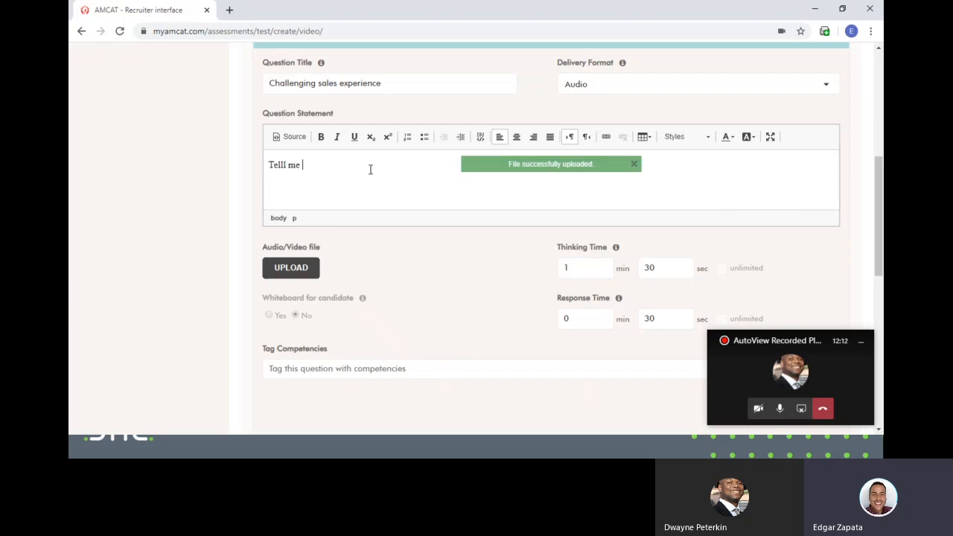
{"action": "key", "text": "BackSpace"}
{"action": "key", "text": "BackSpace"}
{"action": "key", "text": "BackSpace"}
{"action": "key", "text": "BackSpace"}
{"action": "type", "text": "me ab"}
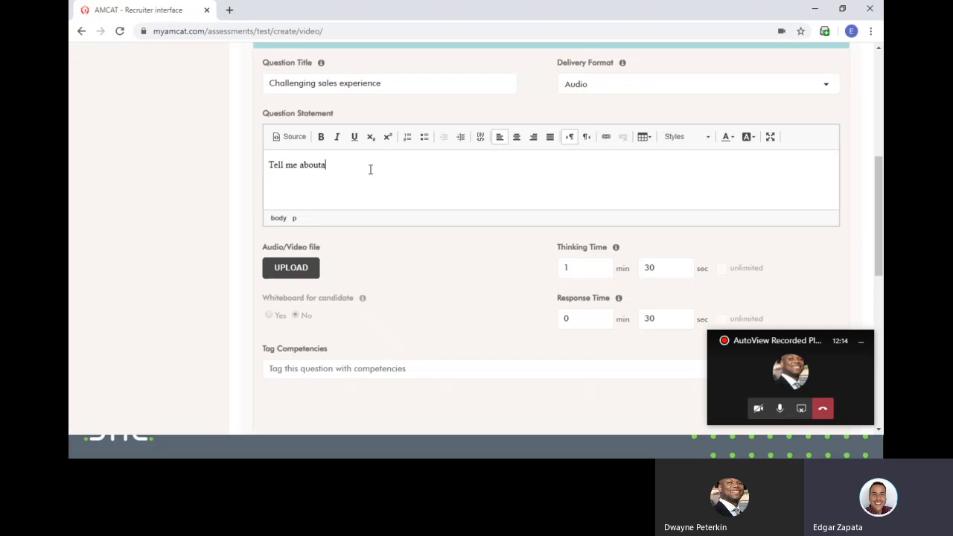
{"action": "type", "text": "out a time whene you were challenged on your sales proposal?"}
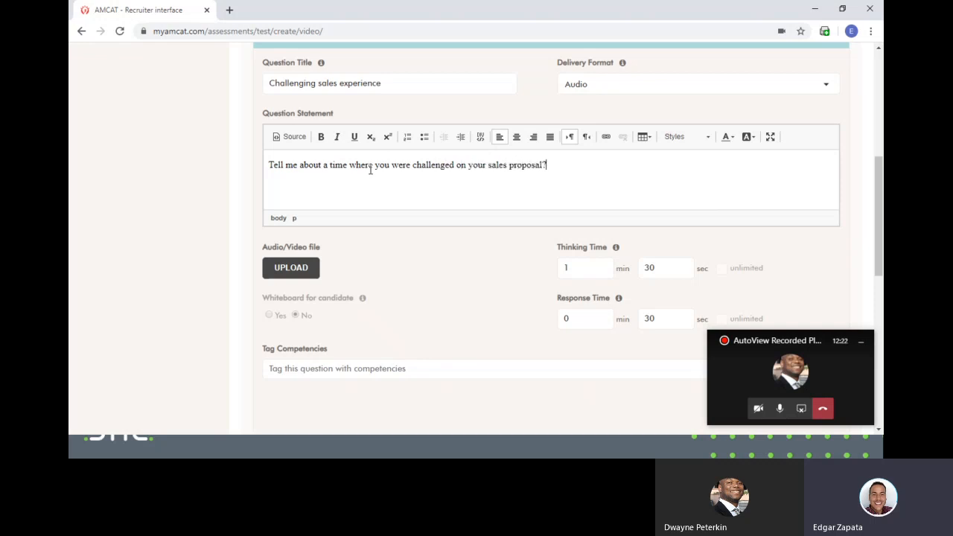
{"action": "left_click", "coordinate": [681, 85]}
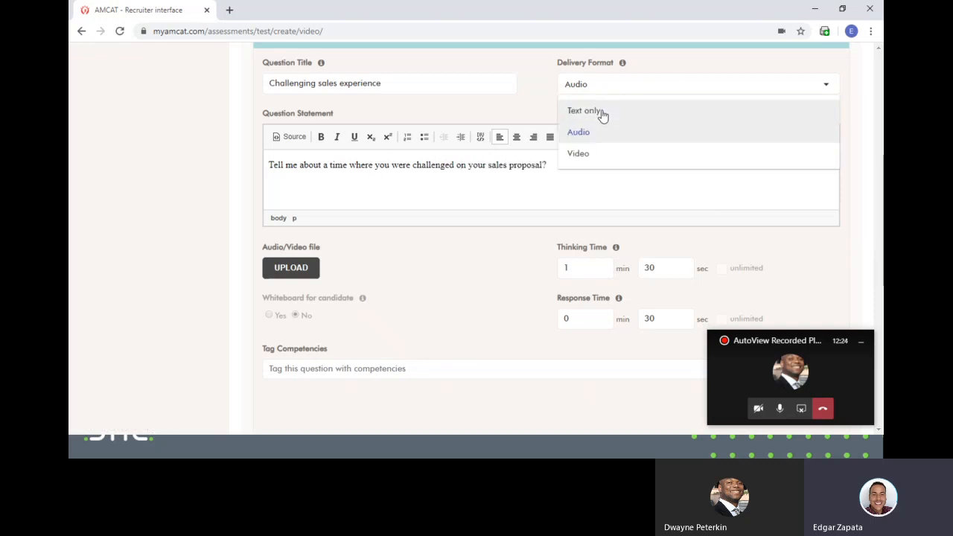
{"action": "left_click", "coordinate": [602, 112]}
{"action": "scroll", "coordinate": [489, 215], "scroll_direction": "down", "scroll_amount": 4}
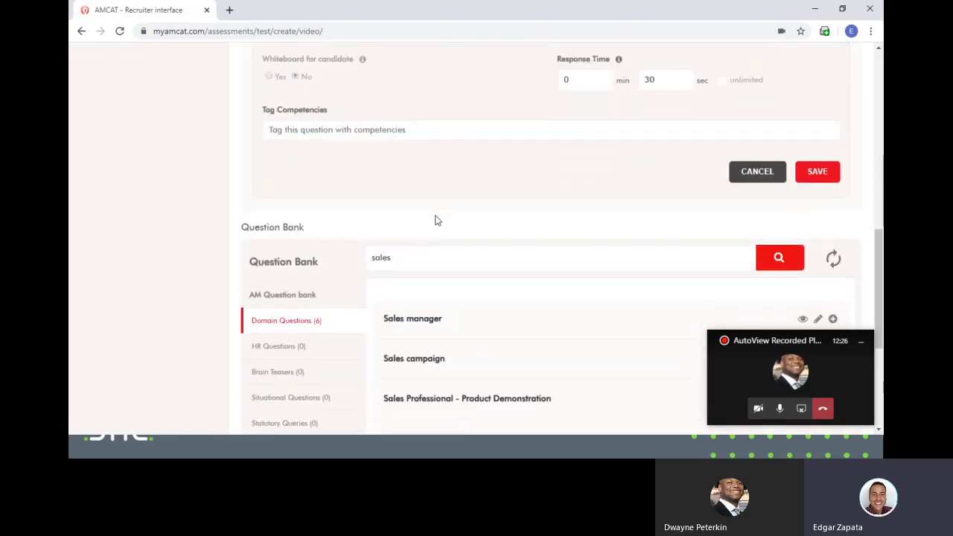
{"action": "scroll", "coordinate": [451, 221], "scroll_direction": "up", "scroll_amount": 3}
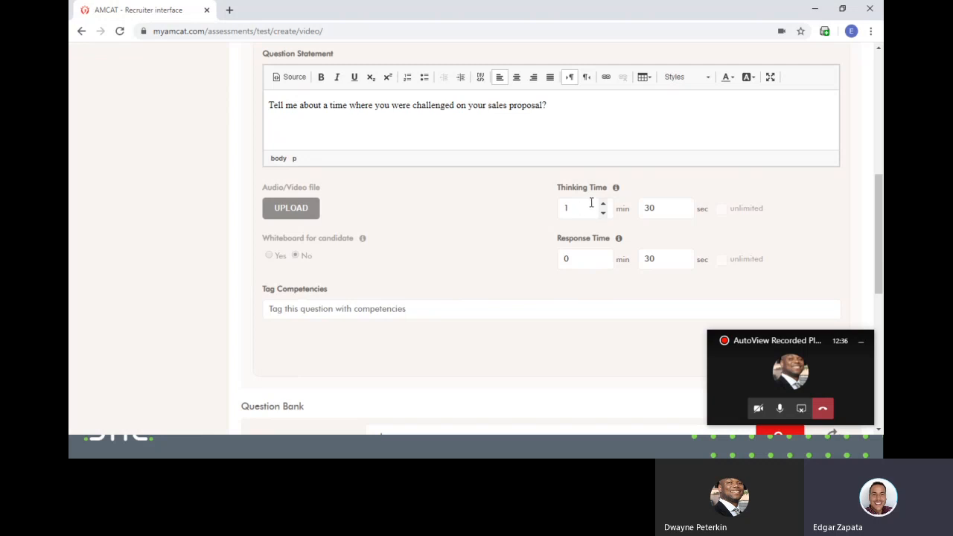
- Set the Thinking Time to 0 min 45 sec using the spinners
{"action": "left_click", "coordinate": [604, 213]}
{"action": "left_click", "coordinate": [684, 204]}
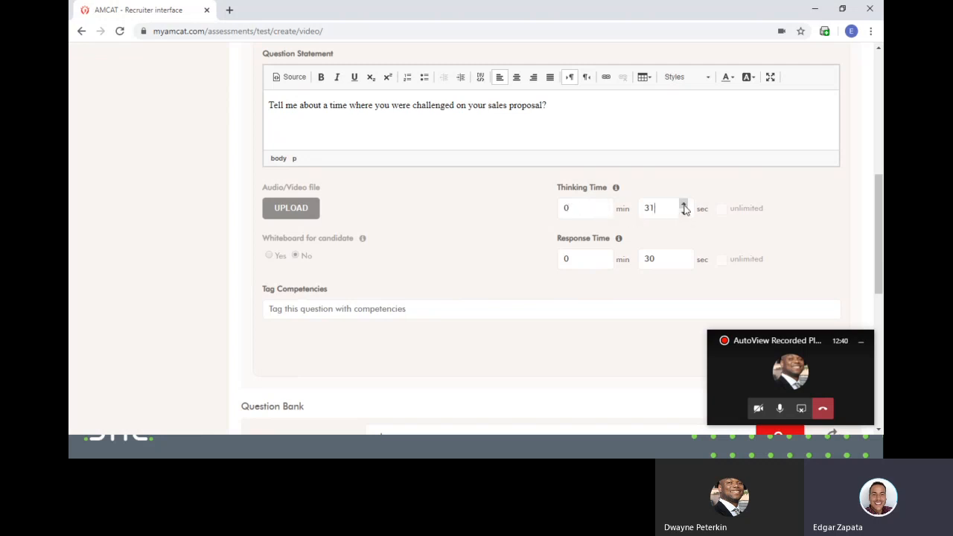
{"action": "left_click_drag", "start_coordinate": [684, 210], "coordinate": [685, 209]}
- Set the Response Time to 3 min 00 sec
{"action": "double_click", "coordinate": [660, 257]}
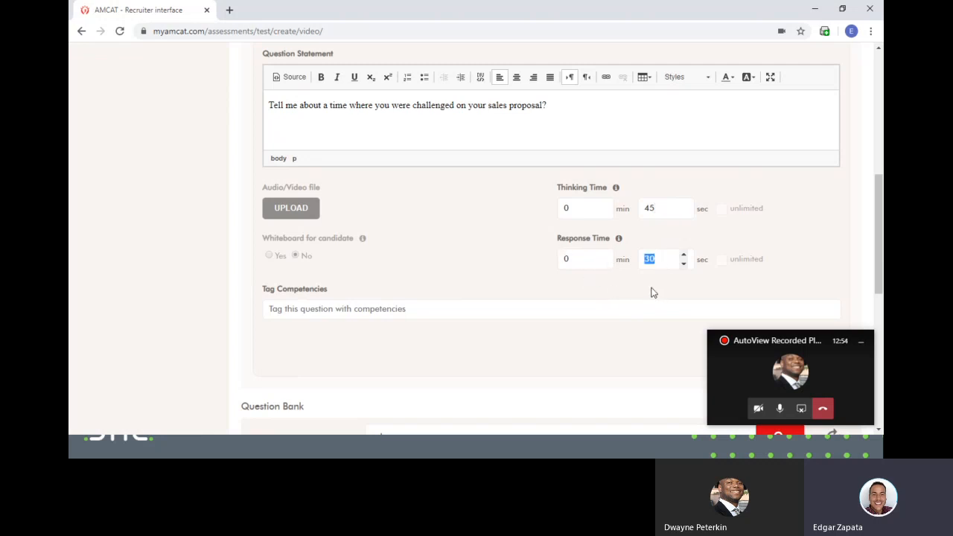
{"action": "type", "text": "30"}
{"action": "double_click", "coordinate": [591, 254]}
{"action": "type", "text": "3"}
{"action": "double_click", "coordinate": [654, 259]}
{"action": "type", "text": "00"}
{"action": "scroll", "coordinate": [602, 277], "scroll_direction": "down", "scroll_amount": 3}
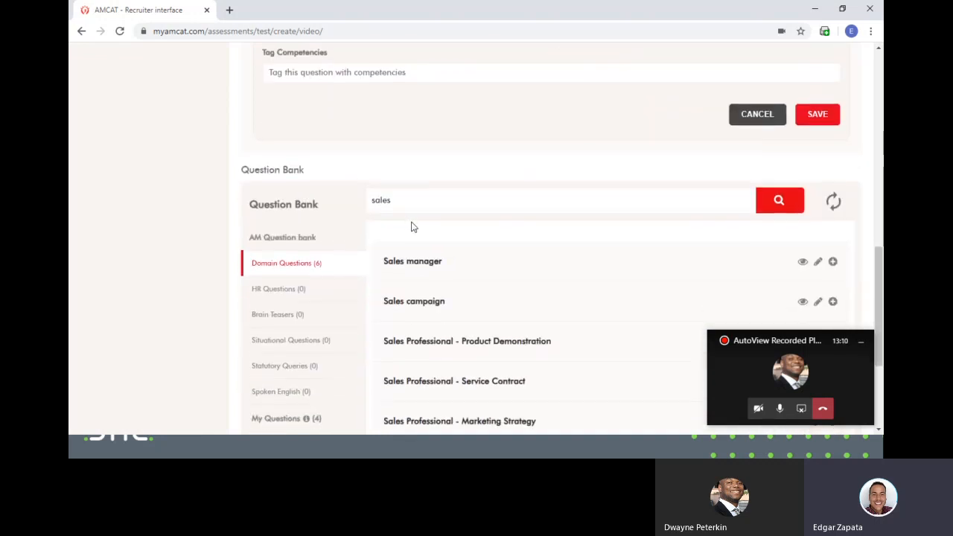
{"action": "scroll", "coordinate": [414, 227], "scroll_direction": "up", "scroll_amount": 2}
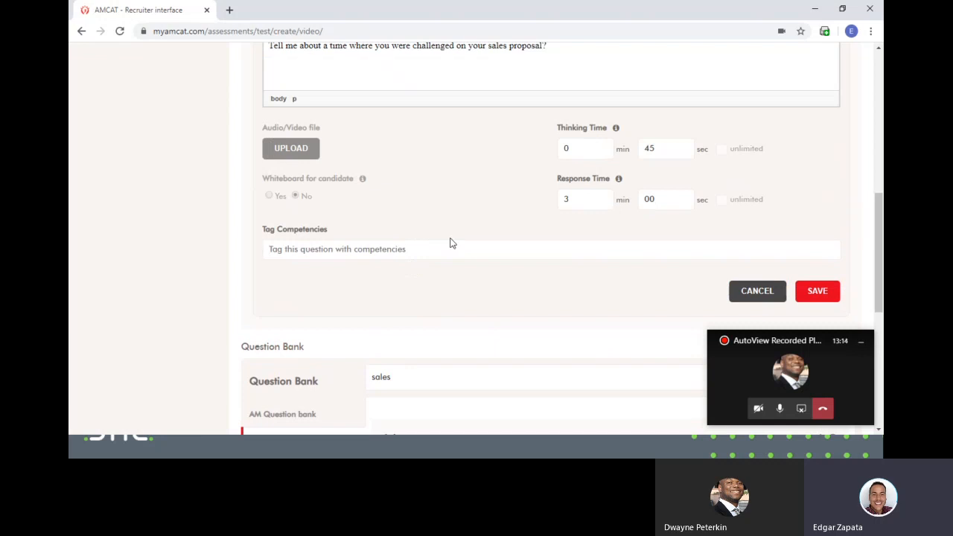
- Tag the question with the Sales ability and communication competencies
{"action": "type", "text": "Sales"}
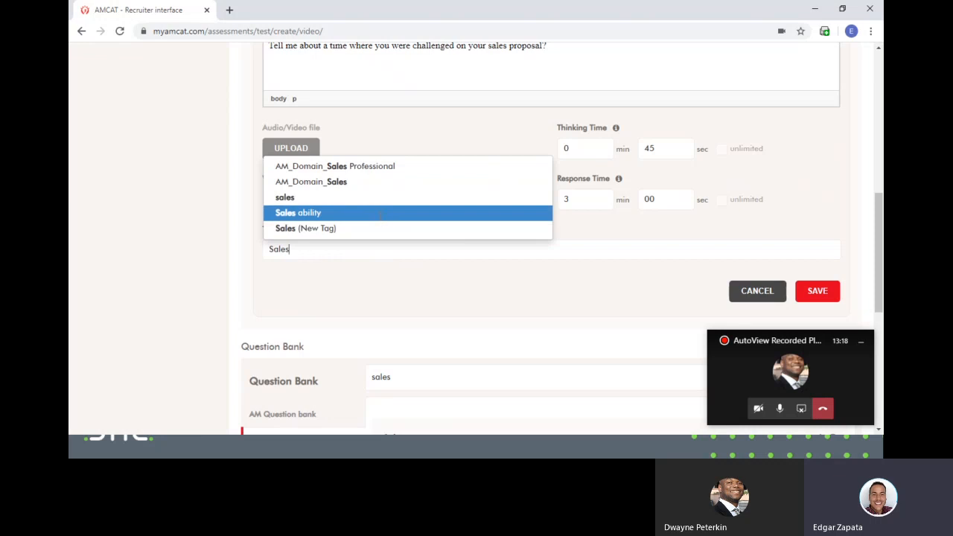
{"action": "left_click", "coordinate": [379, 214]}
{"action": "type", "text": "Co"}
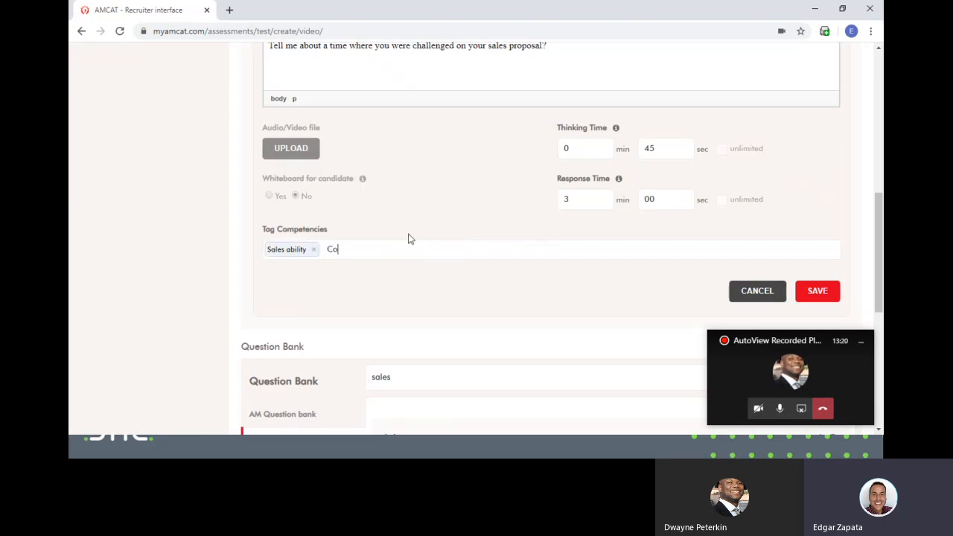
{"action": "type", "text": "mmunicat"}
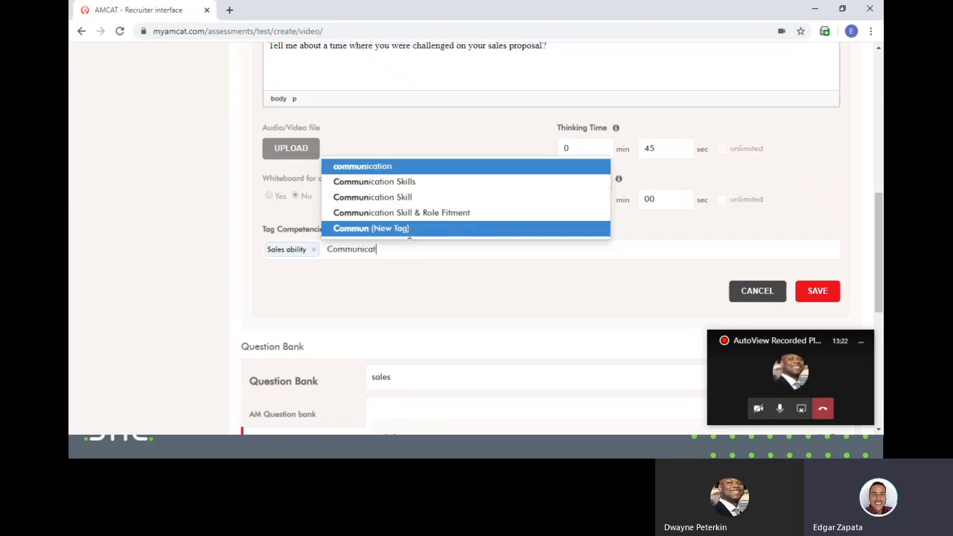
{"action": "left_click", "coordinate": [406, 166]}
{"action": "scroll", "coordinate": [566, 257], "scroll_direction": "down", "scroll_amount": 3}
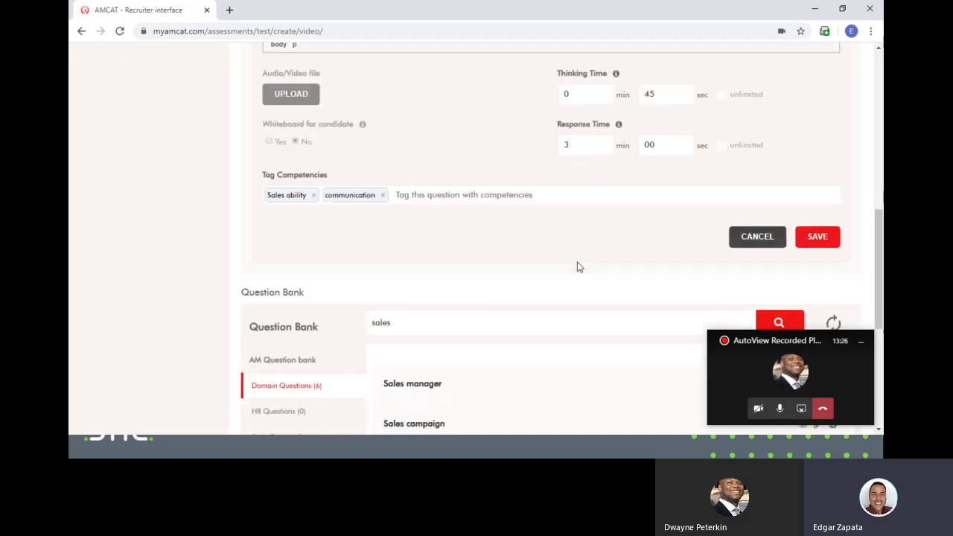
{"action": "scroll", "coordinate": [708, 265], "scroll_direction": "up", "scroll_amount": 1}
- Attempt to save, then lower the response time from 3 to 2 minutes to clear the error
{"action": "left_click", "coordinate": [817, 233]}
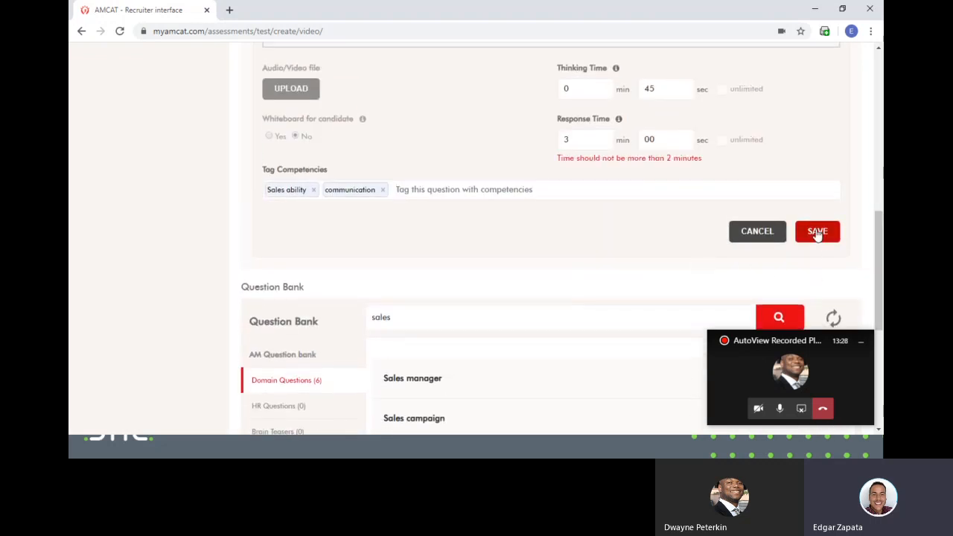
{"action": "scroll", "coordinate": [604, 246], "scroll_direction": "up", "scroll_amount": 2}
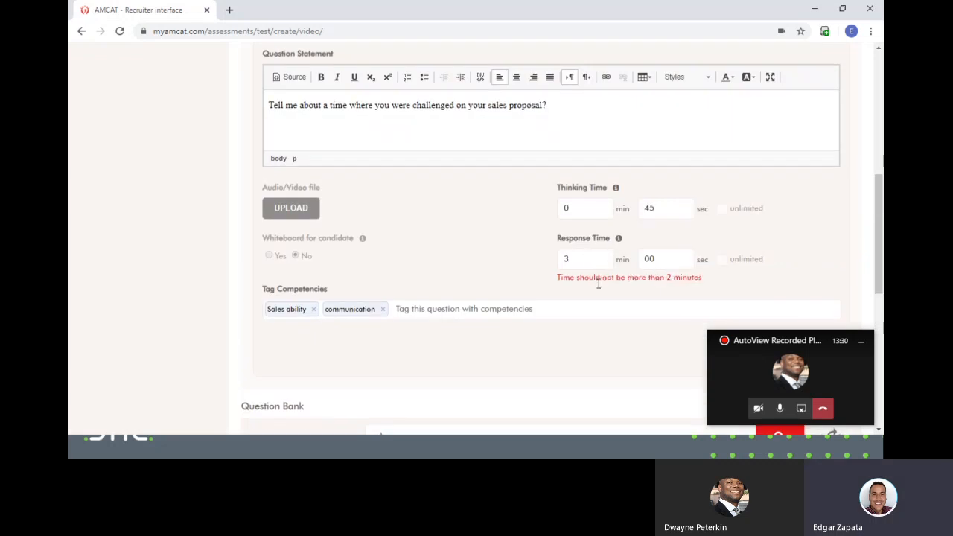
{"action": "left_click_drag", "start_coordinate": [576, 258], "coordinate": [552, 257]}
{"action": "left_click", "coordinate": [757, 277]}
{"action": "scroll", "coordinate": [780, 281], "scroll_direction": "down", "scroll_amount": 1}
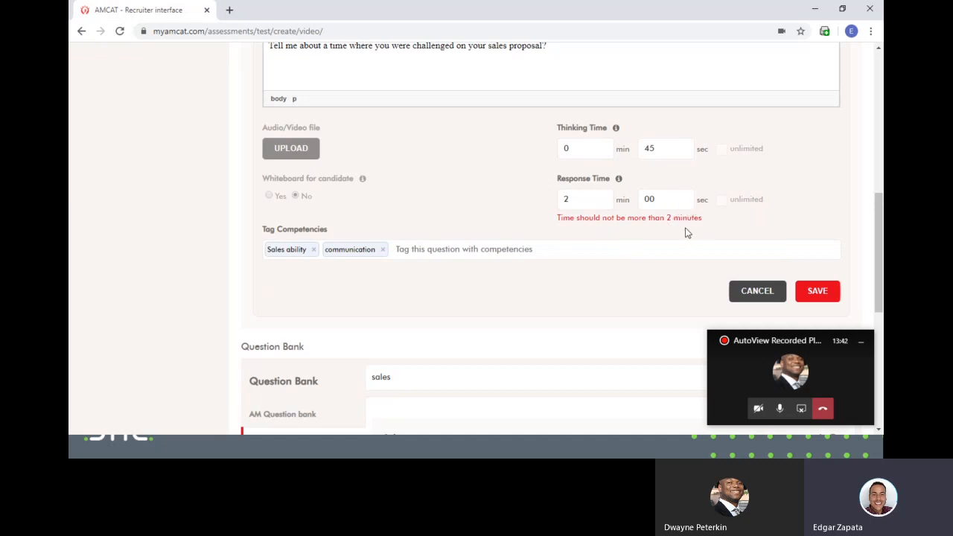
- Save the edited question into the Sales Executive assessment
{"action": "left_click", "coordinate": [822, 293]}
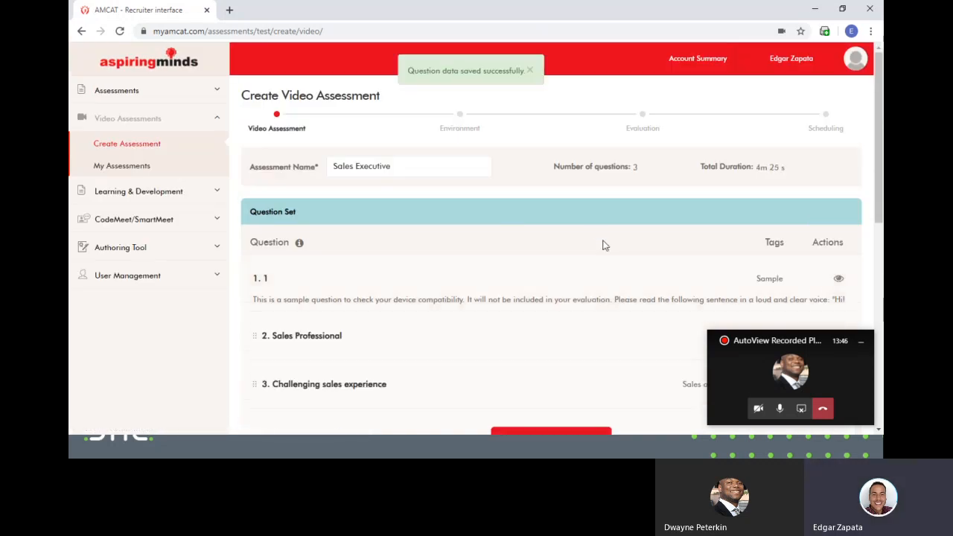
{"action": "scroll", "coordinate": [669, 256], "scroll_direction": "down", "scroll_amount": 5}
{"action": "scroll", "coordinate": [654, 272], "scroll_direction": "up", "scroll_amount": 3}
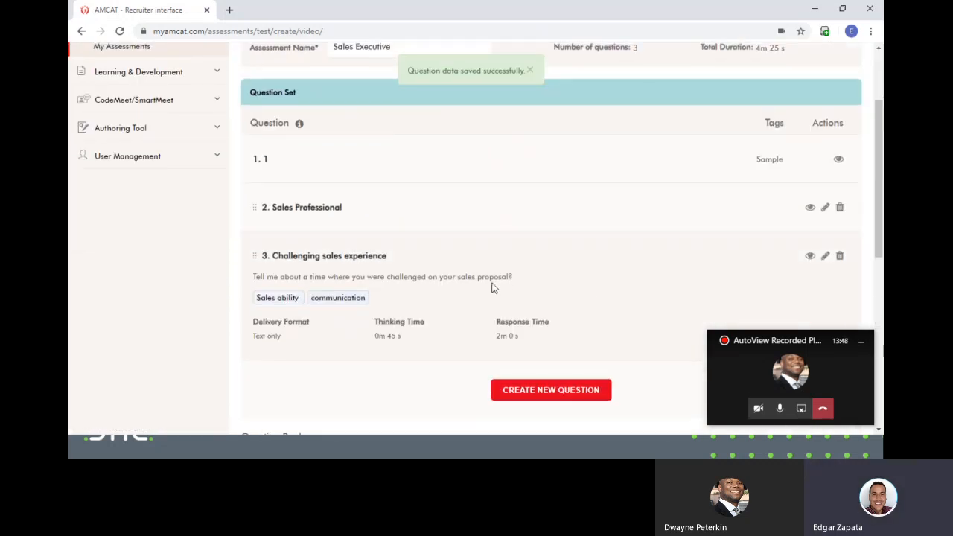
{"action": "mouse_move", "coordinate": [302, 203]}
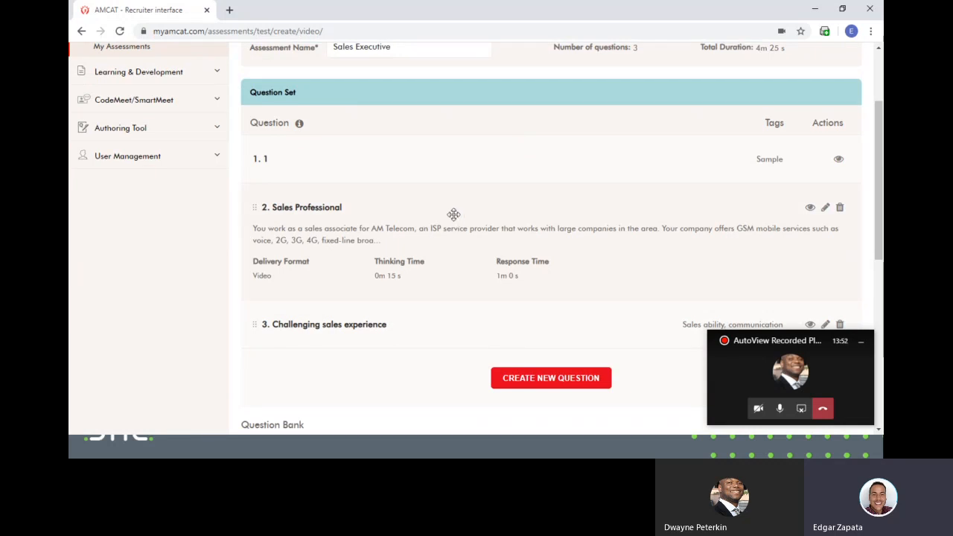
- Review the 'sales' Question Bank results and save the three-question set (4m 25s)
{"action": "scroll", "coordinate": [404, 301], "scroll_direction": "down", "scroll_amount": 1}
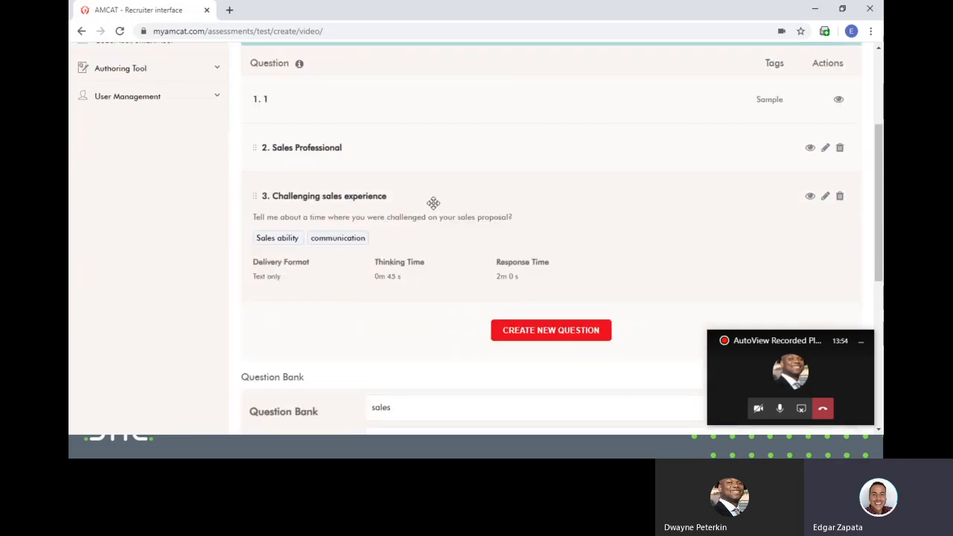
{"action": "scroll", "coordinate": [815, 236], "scroll_direction": "down", "scroll_amount": 4}
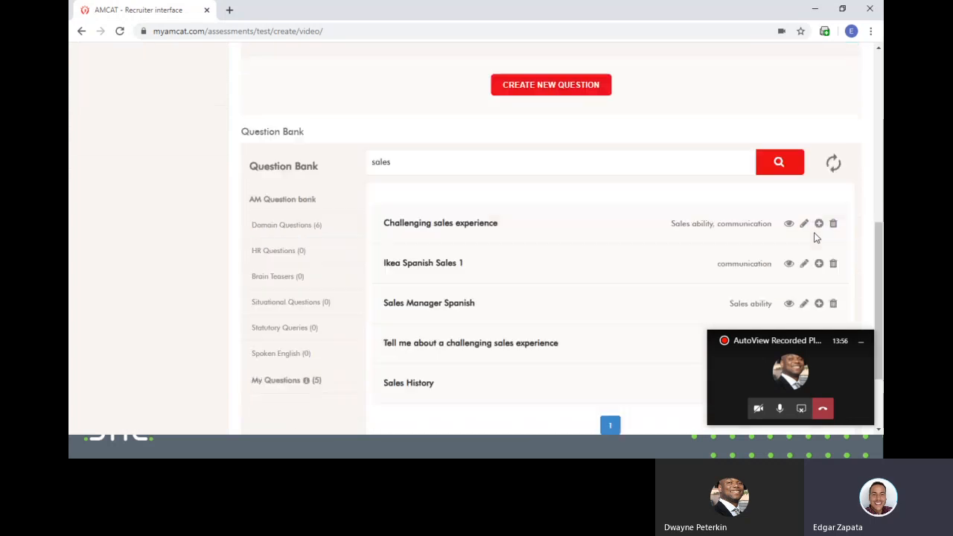
{"action": "scroll", "coordinate": [816, 237], "scroll_direction": "down", "scroll_amount": 2}
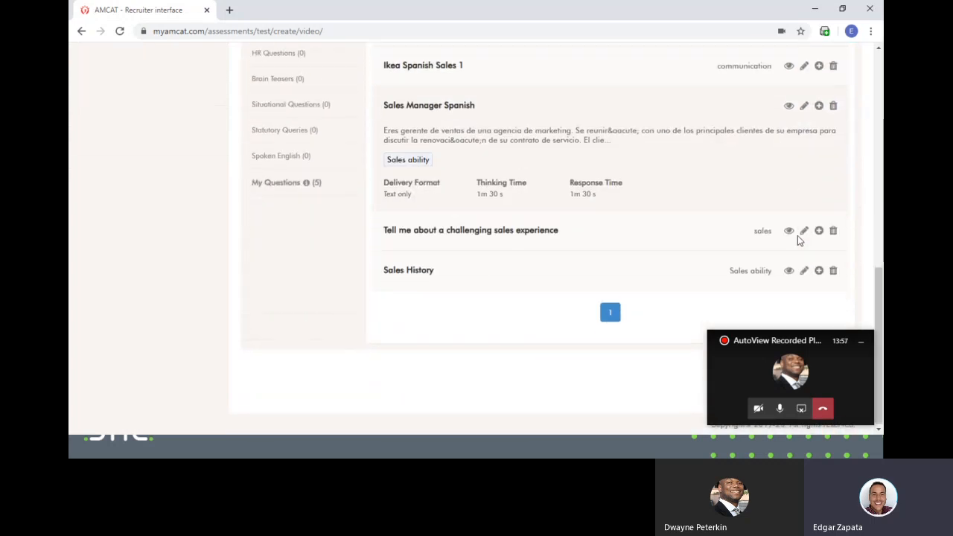
{"action": "left_click", "coordinate": [802, 375]}
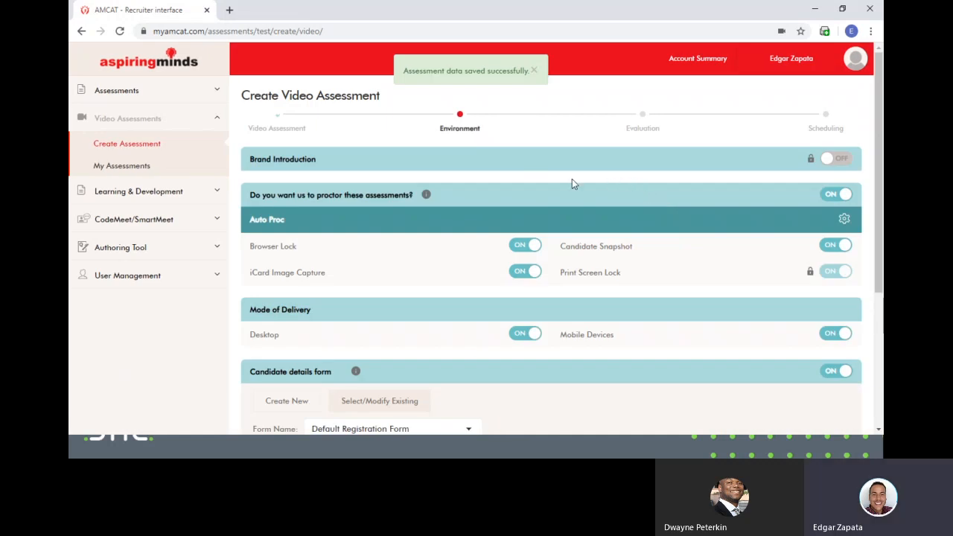
- Turn proctoring off, keep desktop/mobile delivery and Default Registration Form, and save environment settings
{"action": "scroll", "coordinate": [555, 168], "scroll_direction": "down", "scroll_amount": 2}
{"action": "scroll", "coordinate": [564, 190], "scroll_direction": "up", "scroll_amount": 2}
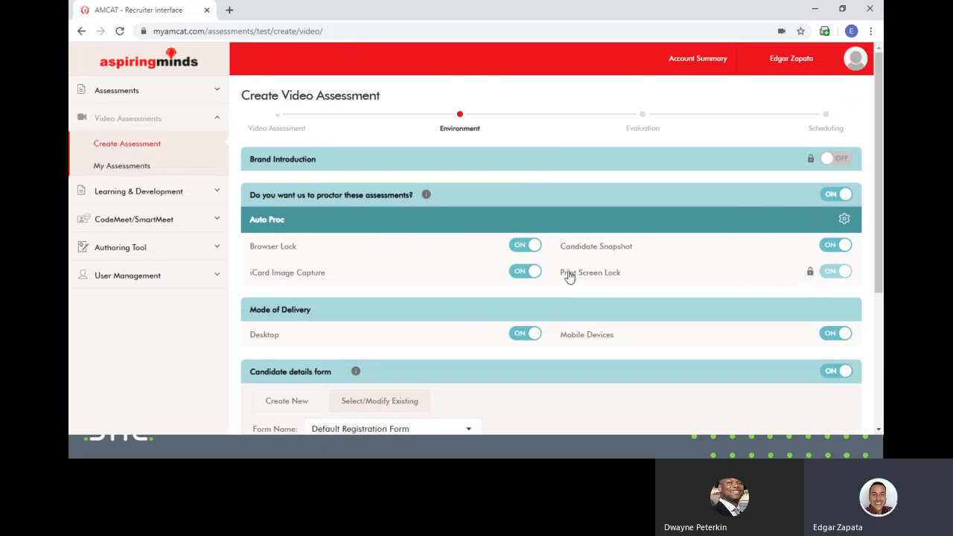
{"action": "left_click", "coordinate": [838, 198]}
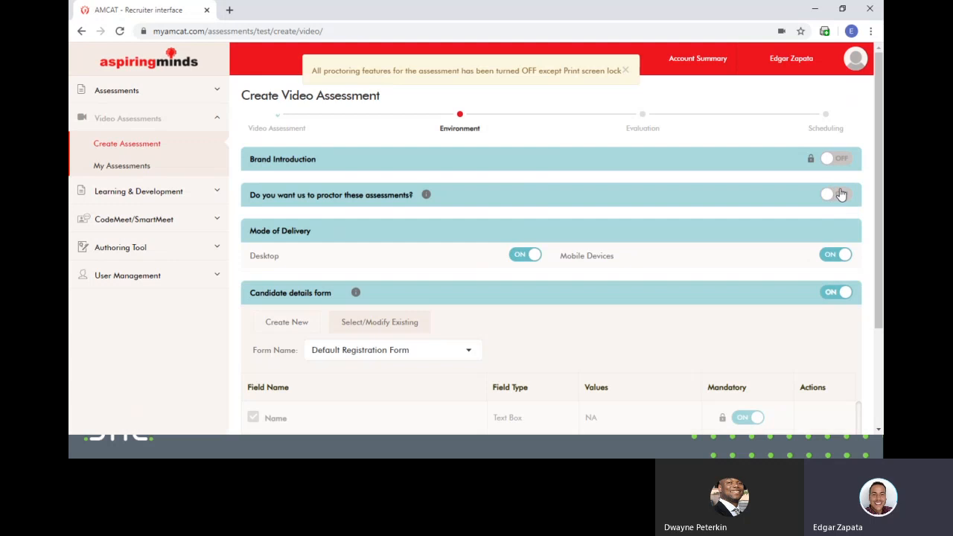
{"action": "scroll", "coordinate": [619, 206], "scroll_direction": "down", "scroll_amount": 1}
{"action": "scroll", "coordinate": [616, 223], "scroll_direction": "up", "scroll_amount": 1}
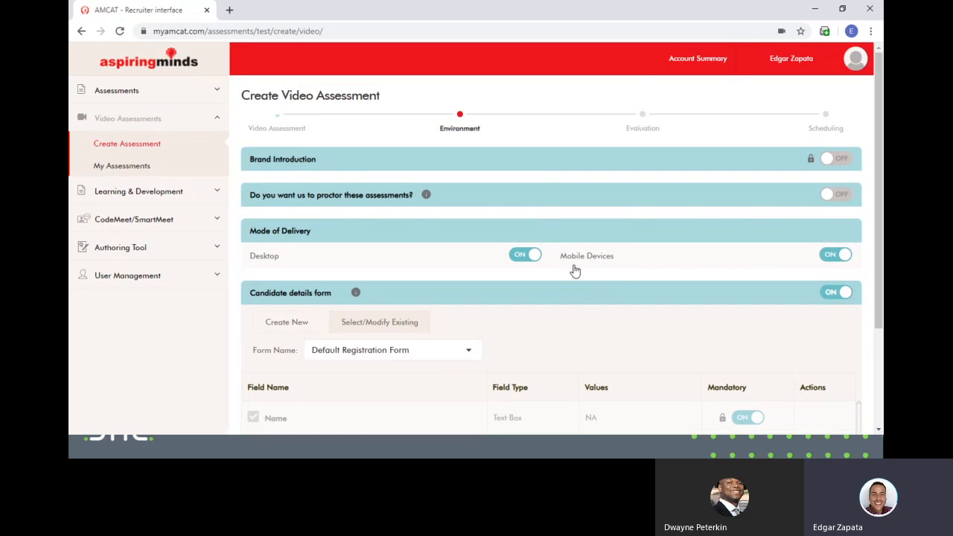
{"action": "scroll", "coordinate": [574, 273], "scroll_direction": "down", "scroll_amount": 1}
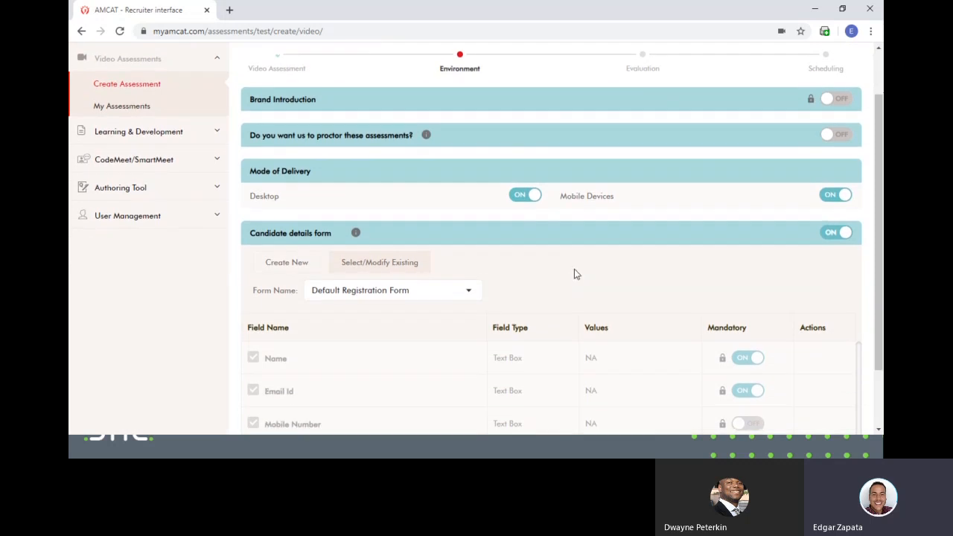
{"action": "scroll", "coordinate": [575, 272], "scroll_direction": "down", "scroll_amount": 1}
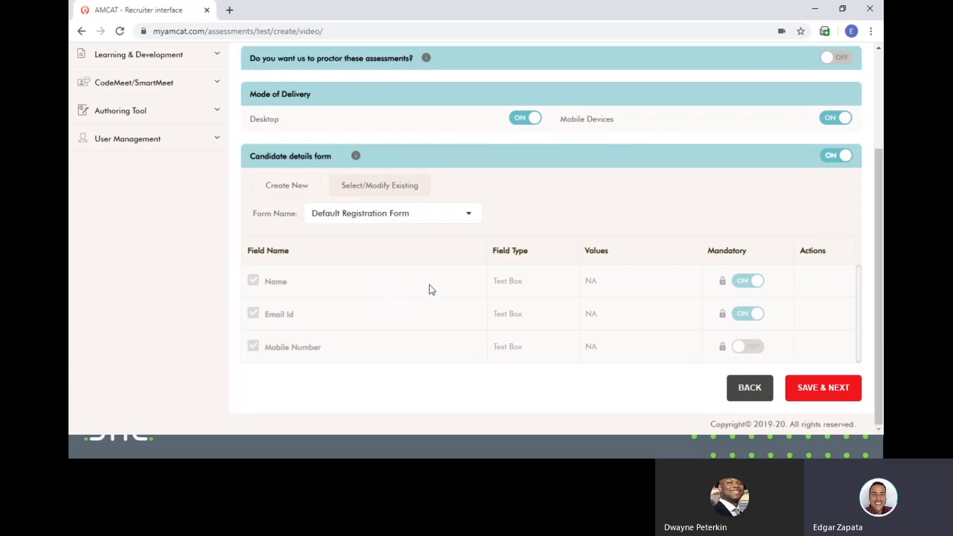
{"action": "left_click", "coordinate": [803, 390]}
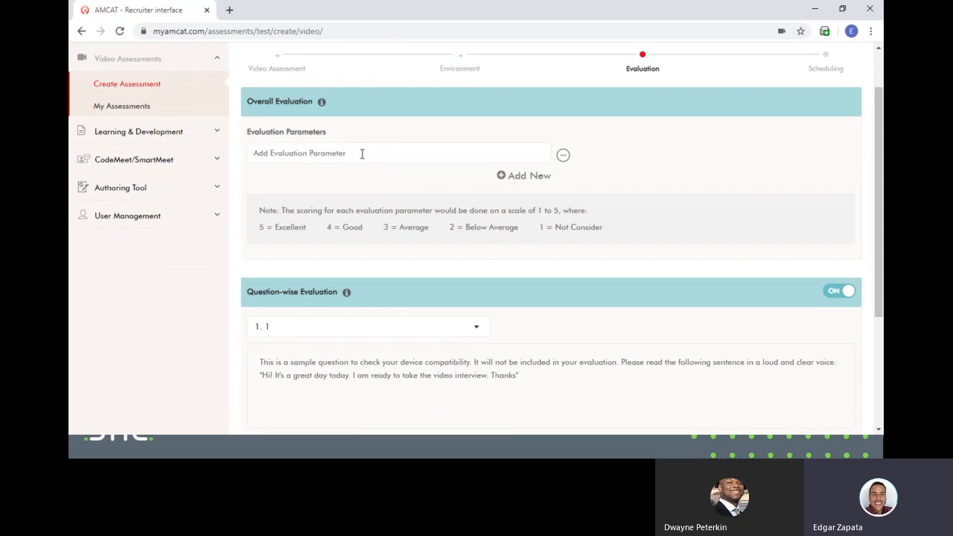
- Add 'Sales' as the Overall Evaluation parameter
{"action": "type", "text": "Sales"}
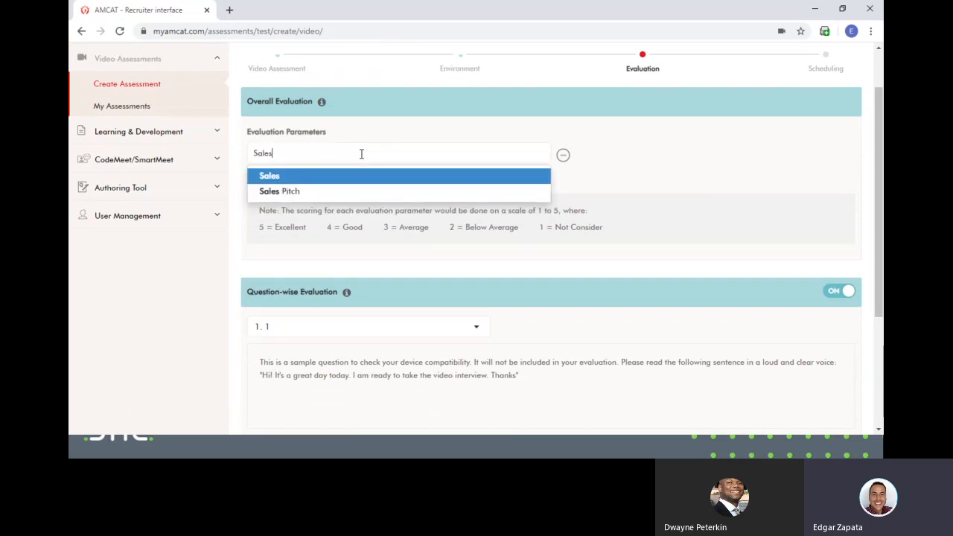
{"action": "left_click", "coordinate": [305, 180]}
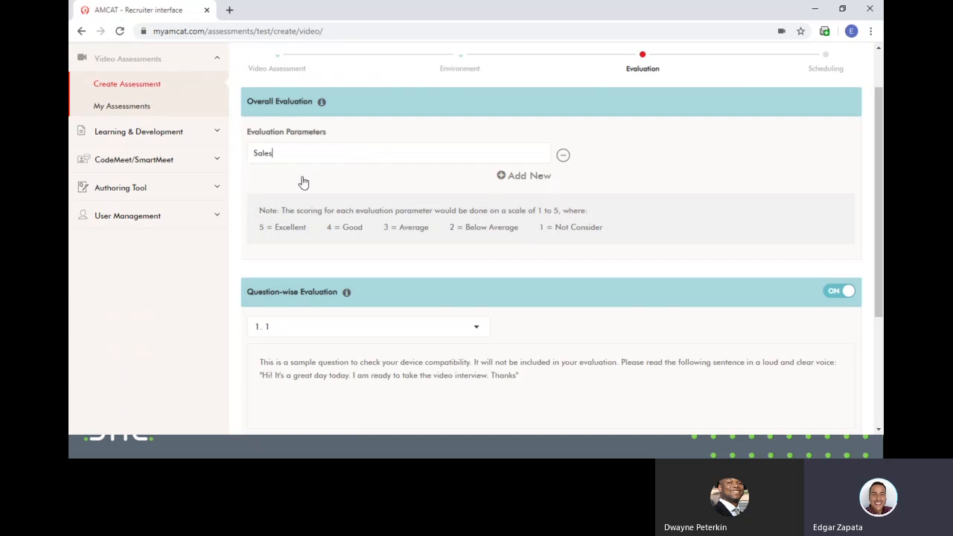
{"action": "scroll", "coordinate": [596, 206], "scroll_direction": "down", "scroll_amount": 3}
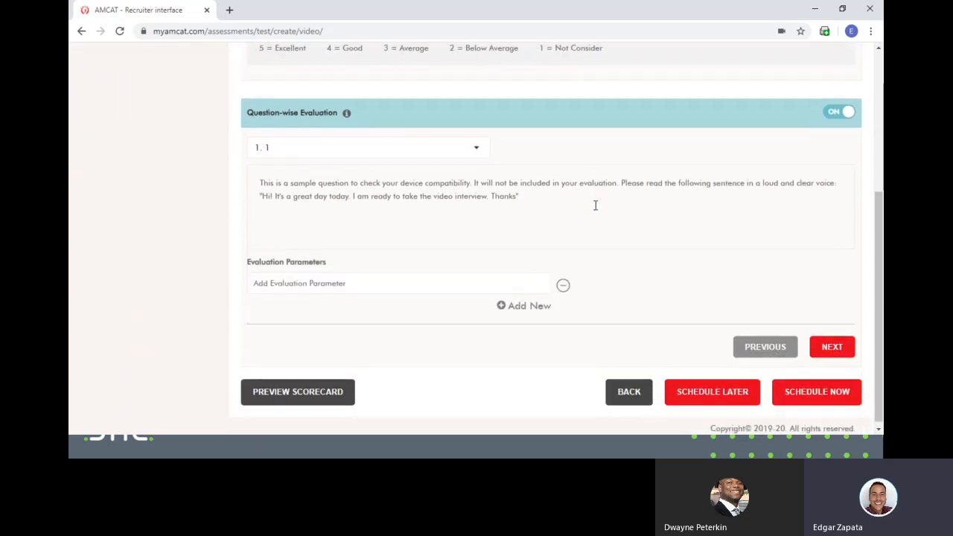
{"action": "scroll", "coordinate": [409, 237], "scroll_direction": "up", "scroll_amount": 1}
{"action": "scroll", "coordinate": [413, 238], "scroll_direction": "down", "scroll_amount": 1}
- Give the second question a 'Sales experience' evaluation parameter
{"action": "left_click", "coordinate": [830, 350]}
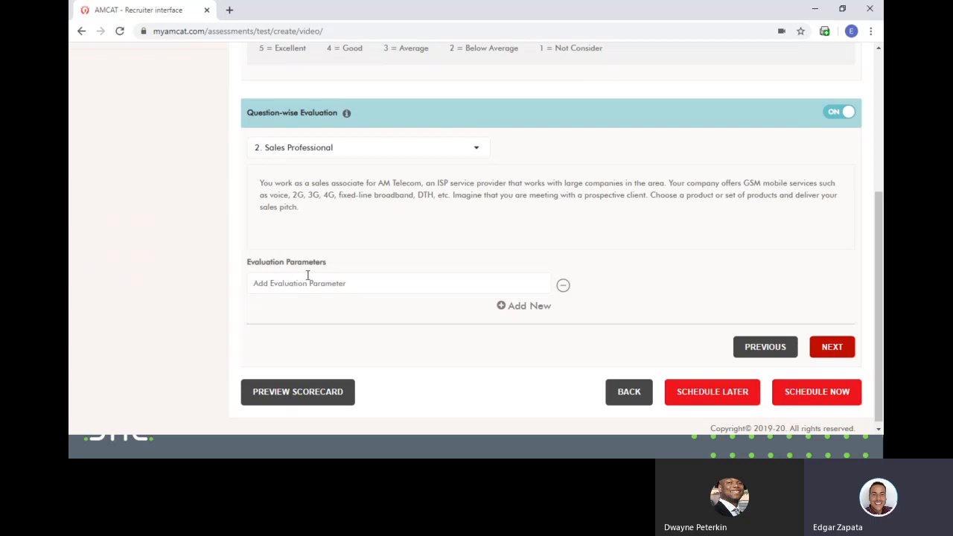
{"action": "scroll", "coordinate": [348, 351], "scroll_direction": "up", "scroll_amount": 1}
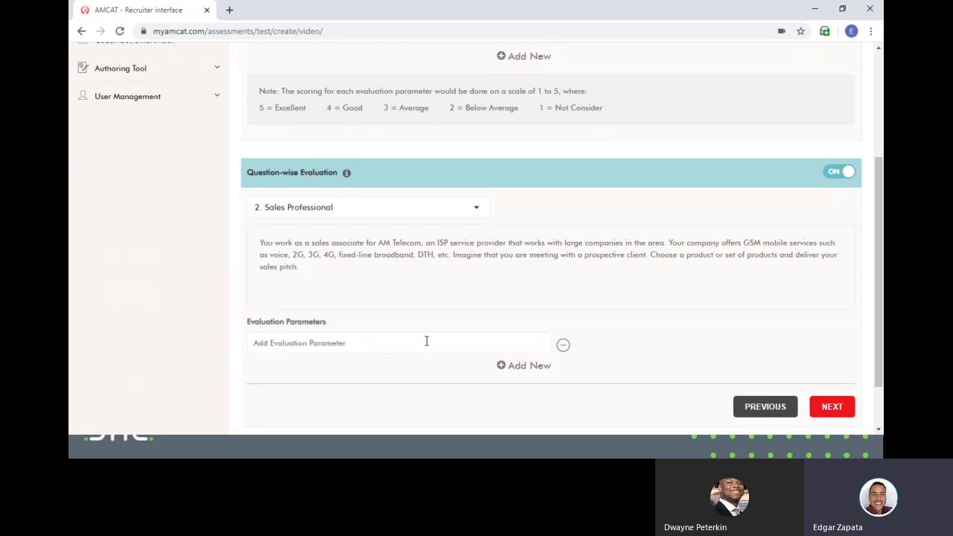
{"action": "type", "text": "Saes"}
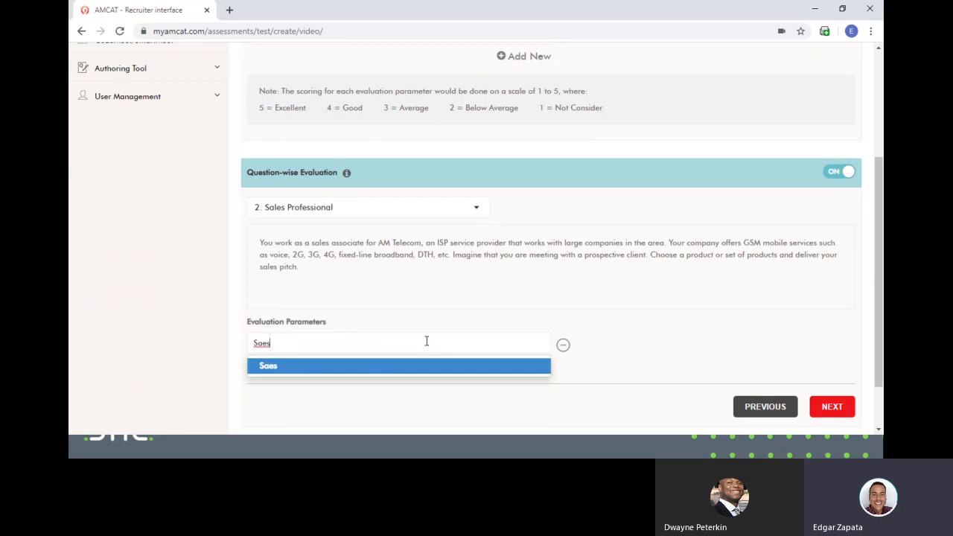
{"action": "key", "text": "BackSpace"}
{"action": "key", "text": "BackSpace"}
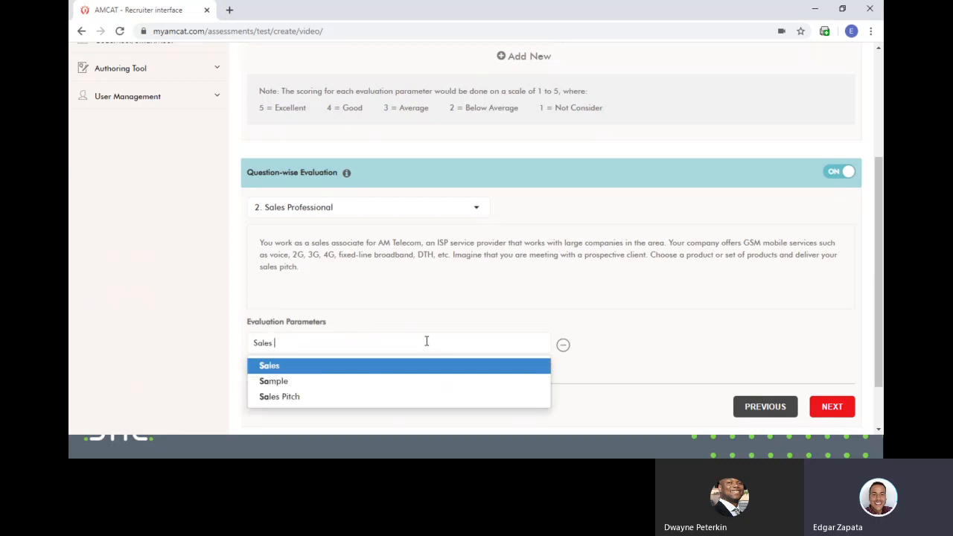
{"action": "type", "text": "les experience"}
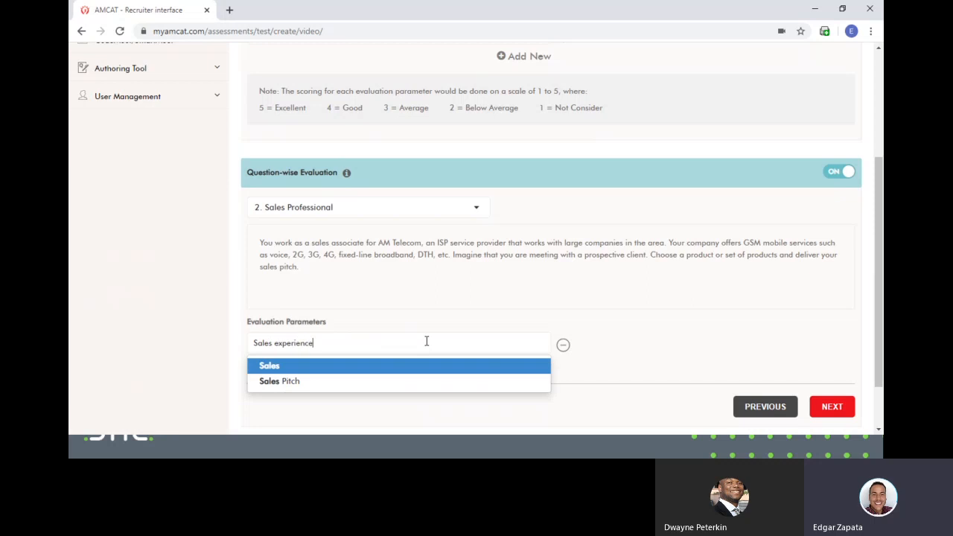
{"action": "left_click", "coordinate": [400, 367]}
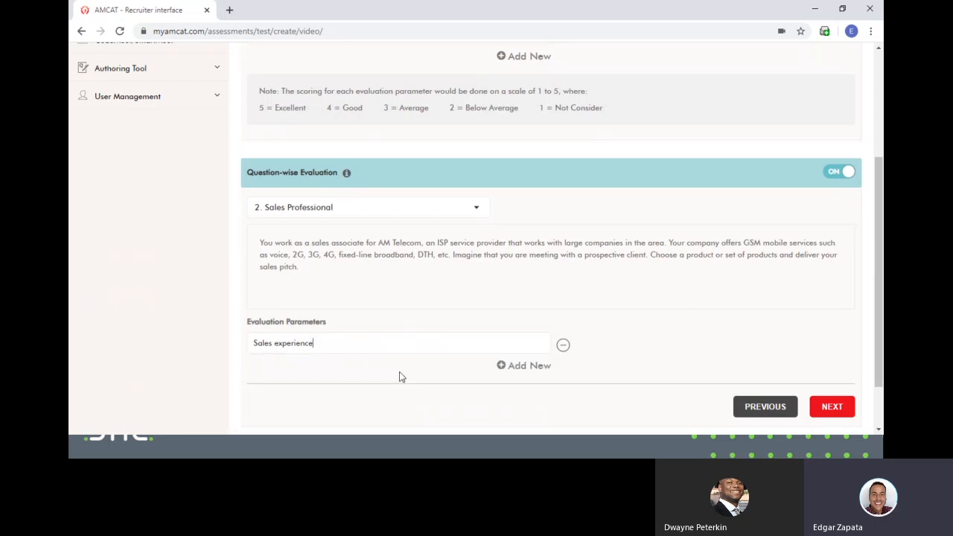
- Add 'Communication' as its second parameter and advance to question 3
{"action": "left_click", "coordinate": [498, 366]}
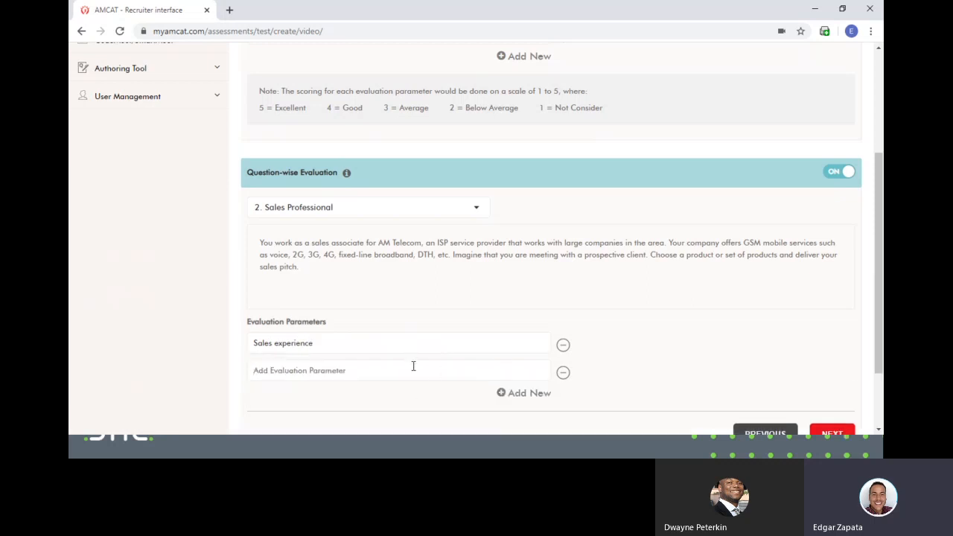
{"action": "type", "text": "Communication"}
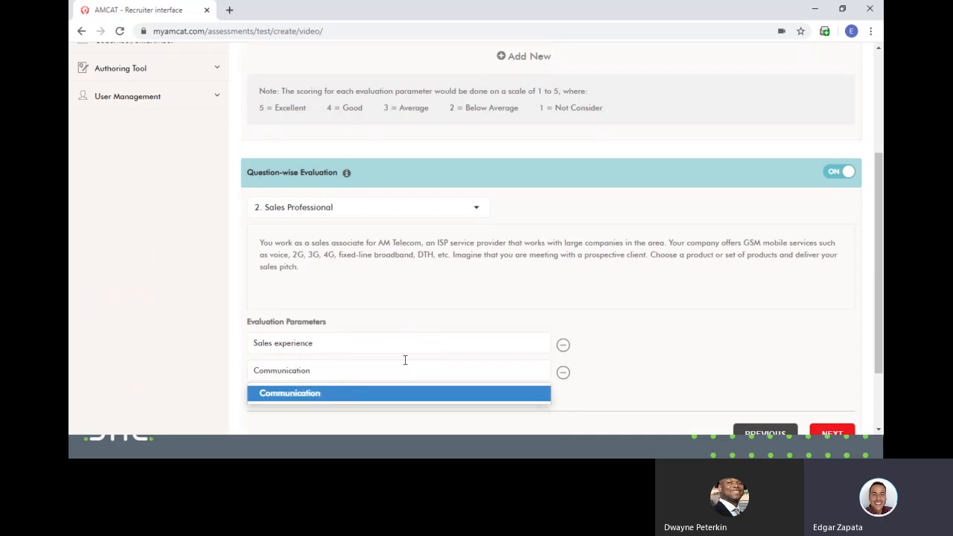
{"action": "left_click", "coordinate": [362, 394]}
{"action": "scroll", "coordinate": [671, 358], "scroll_direction": "down", "scroll_amount": 2}
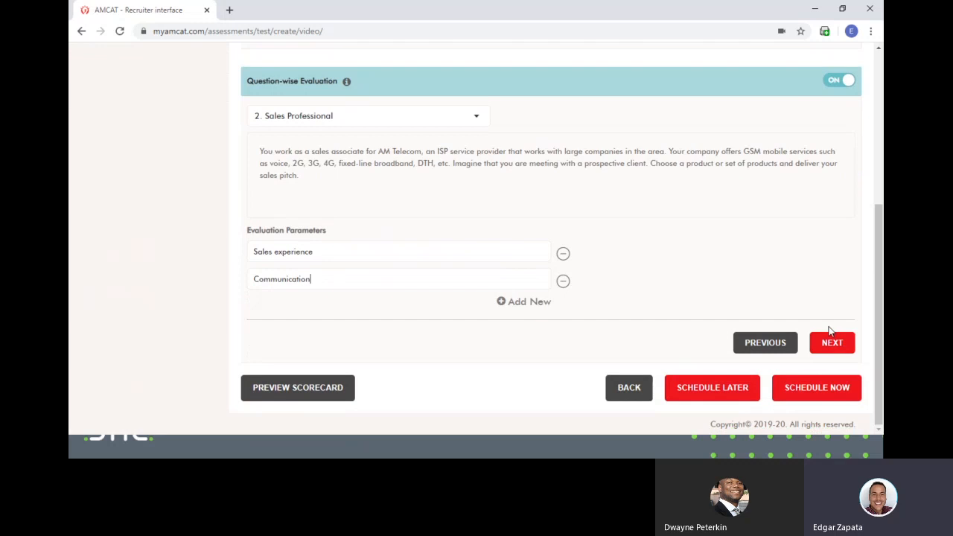
{"action": "left_click", "coordinate": [820, 344]}
- Make 'Communication' question 3's only evaluation parameter, replacing 'Difficult Situation', then proceed to scheduling
{"action": "left_click", "coordinate": [324, 279]}
{"action": "type", "text": "Dif"}
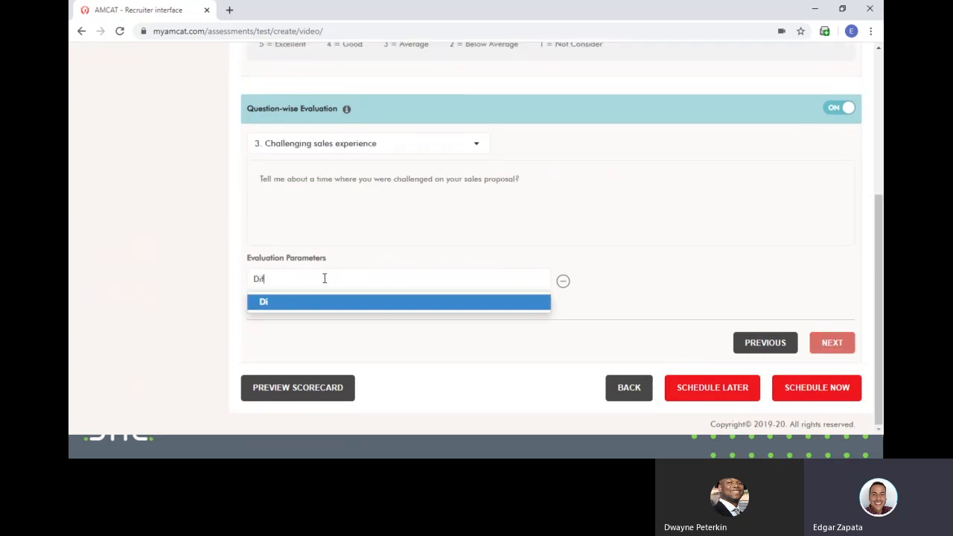
{"action": "type", "text": "ficult Situation"}
{"action": "key", "text": "Return"}
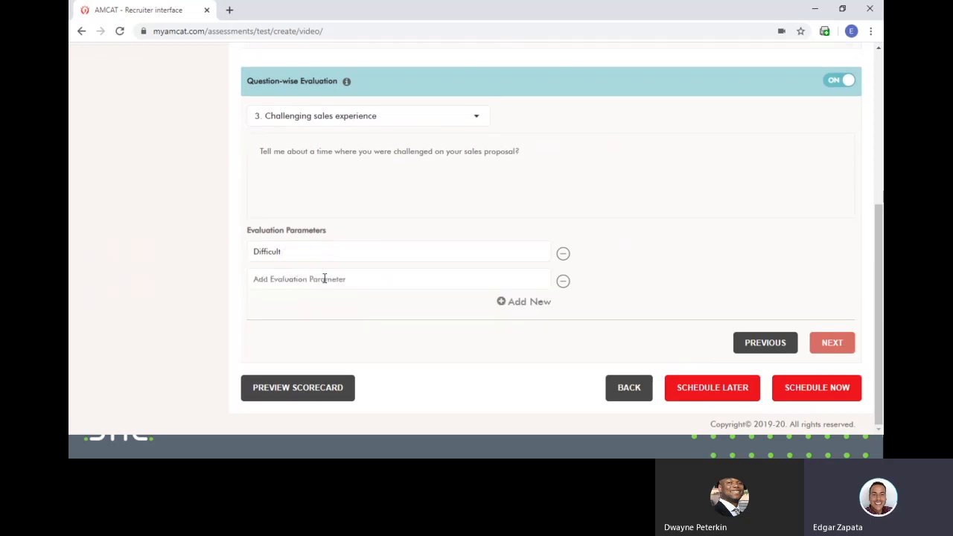
{"action": "left_click_drag", "start_coordinate": [321, 255], "coordinate": [229, 232]}
{"action": "type", "text": "Communica"}
{"action": "key", "text": "BackSpace"}
{"action": "key", "text": "BackSpace"}
{"action": "key", "text": "BackSpace"}
{"action": "key", "text": "BackSpace"}
{"action": "type", "text": "nication"}
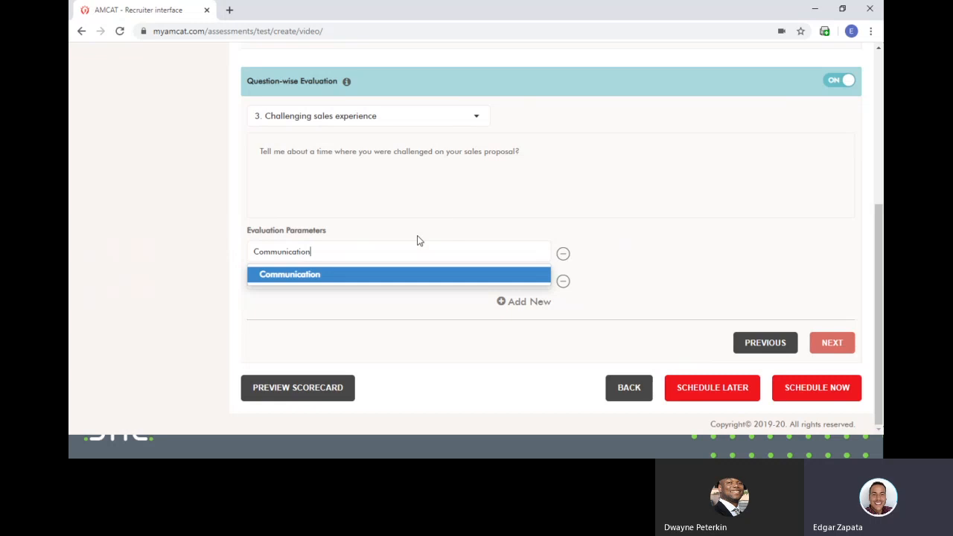
{"action": "left_click", "coordinate": [389, 277]}
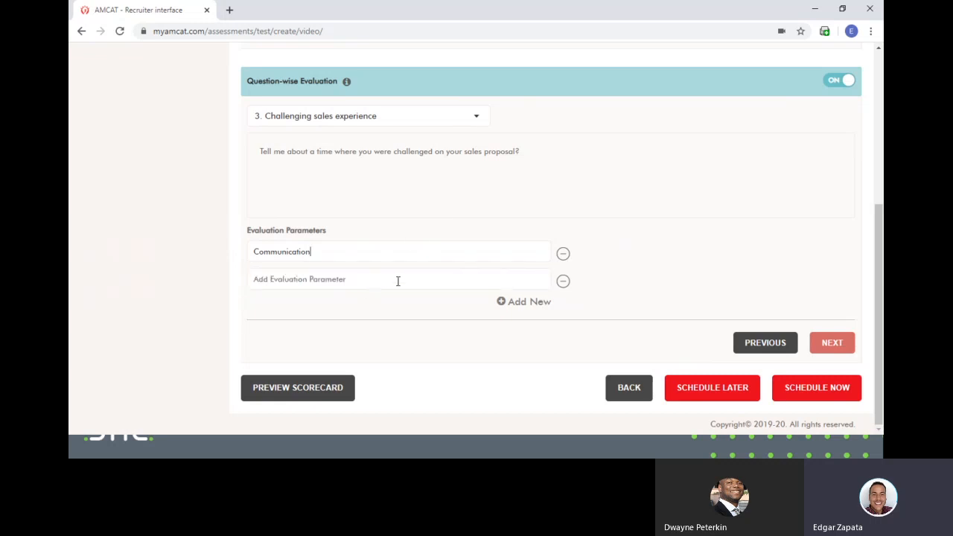
{"action": "left_click", "coordinate": [563, 280]}
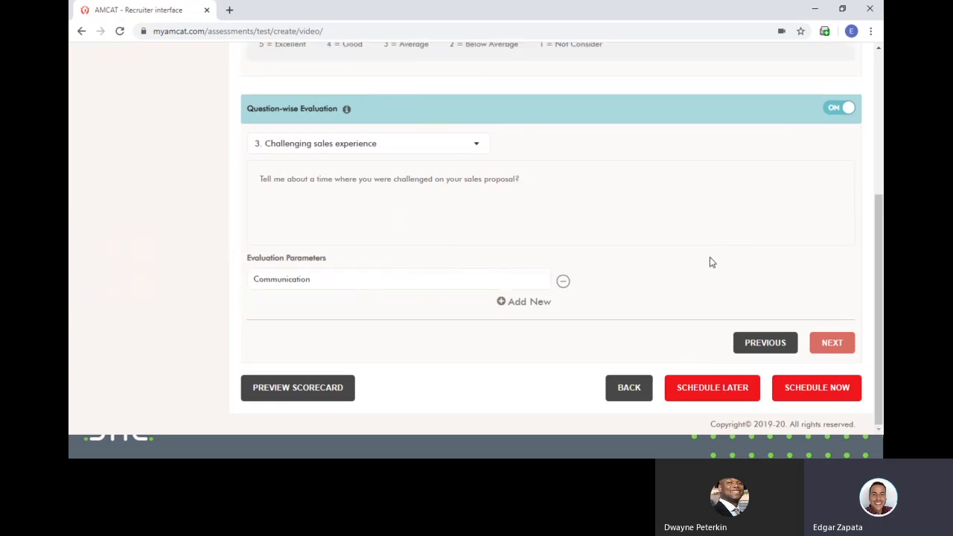
{"action": "left_click", "coordinate": [807, 403]}
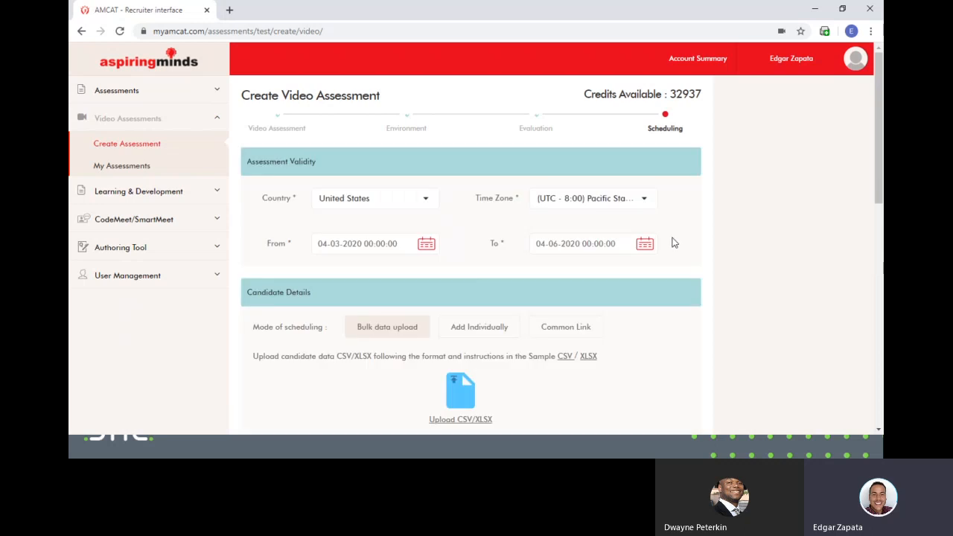
{"action": "scroll", "coordinate": [707, 231], "scroll_direction": "down", "scroll_amount": 3}
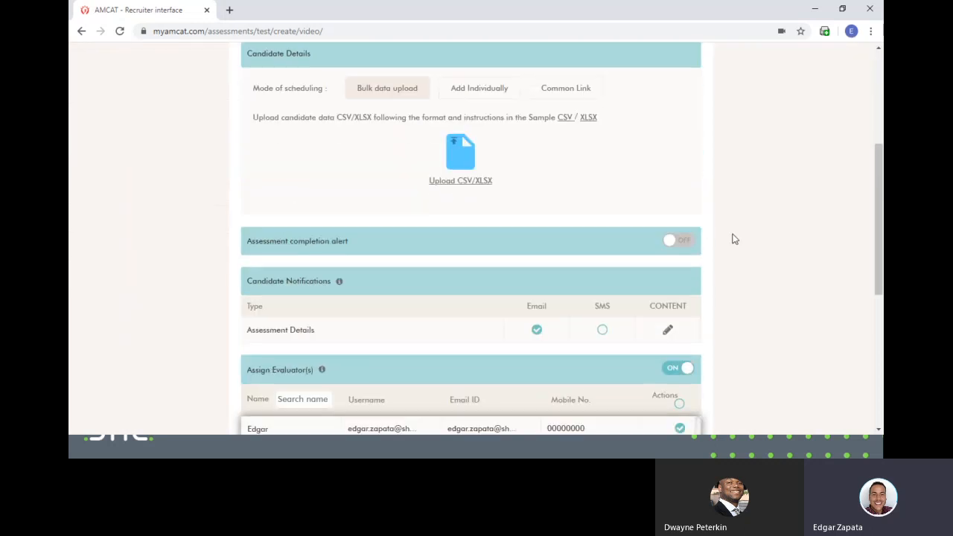
{"action": "scroll", "coordinate": [770, 268], "scroll_direction": "up", "scroll_amount": 2}
{"action": "scroll", "coordinate": [616, 290], "scroll_direction": "up", "scroll_amount": 1}
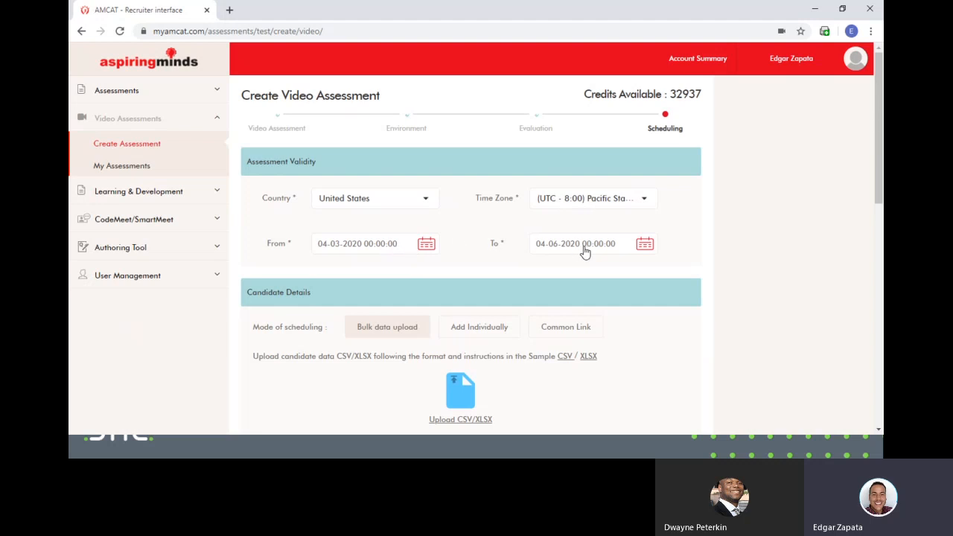
- Set the validity end date to April 30, 2020 at 12:00 AM
{"action": "left_click", "coordinate": [646, 248]}
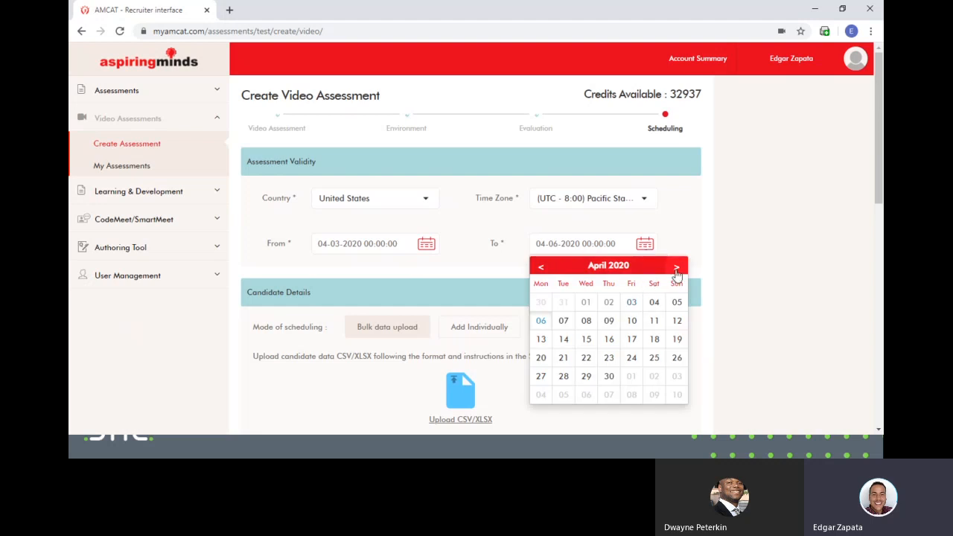
{"action": "left_click", "coordinate": [608, 377]}
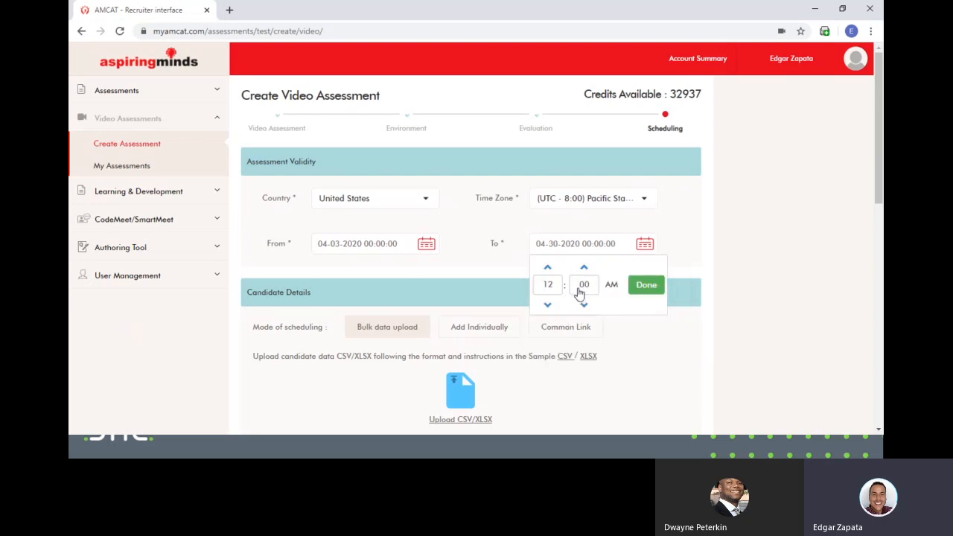
{"action": "left_click", "coordinate": [653, 290]}
{"action": "scroll", "coordinate": [644, 292], "scroll_direction": "down", "scroll_amount": 3}
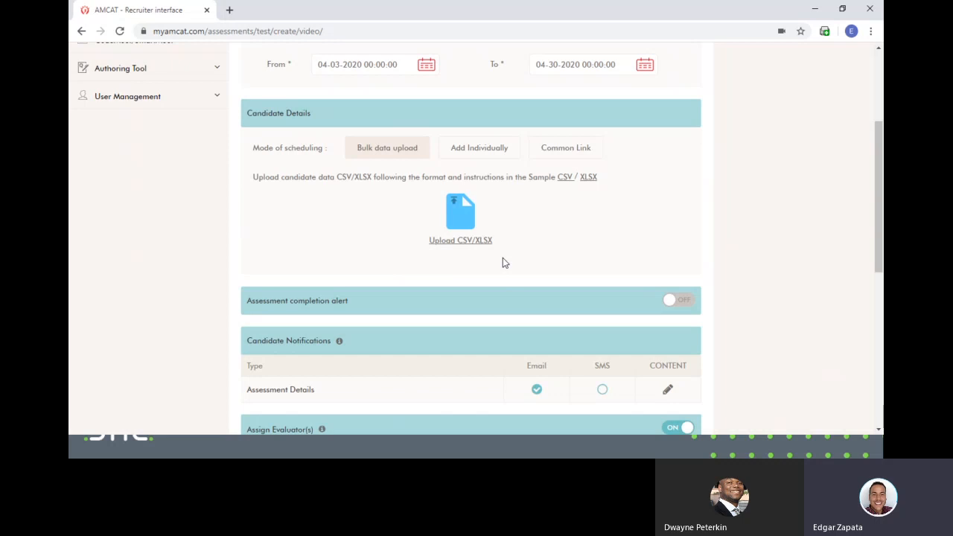
- Choose Common Link as the mode of scheduling candidates instead of Add Individually
{"action": "left_click", "coordinate": [478, 151]}
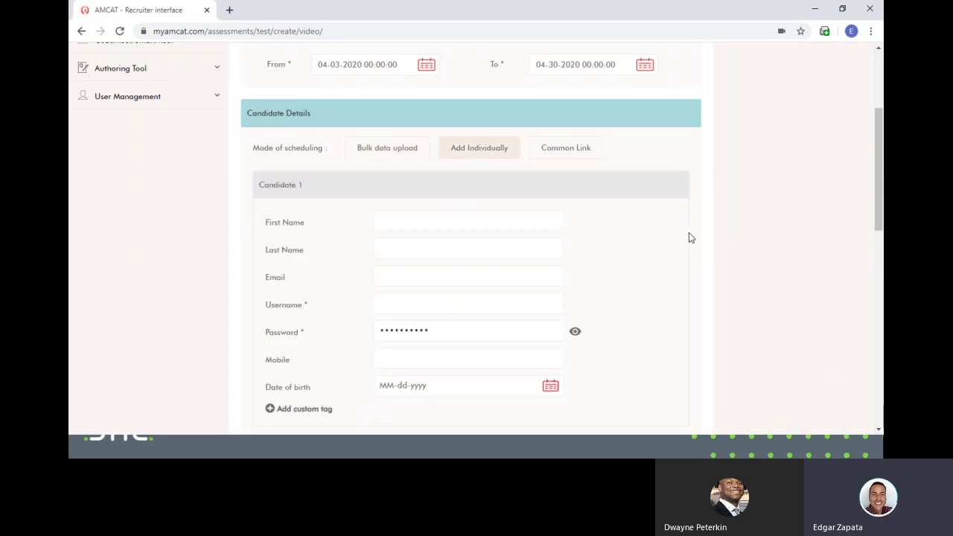
{"action": "scroll", "coordinate": [592, 260], "scroll_direction": "down", "scroll_amount": 2}
{"action": "scroll", "coordinate": [623, 286], "scroll_direction": "up", "scroll_amount": 1}
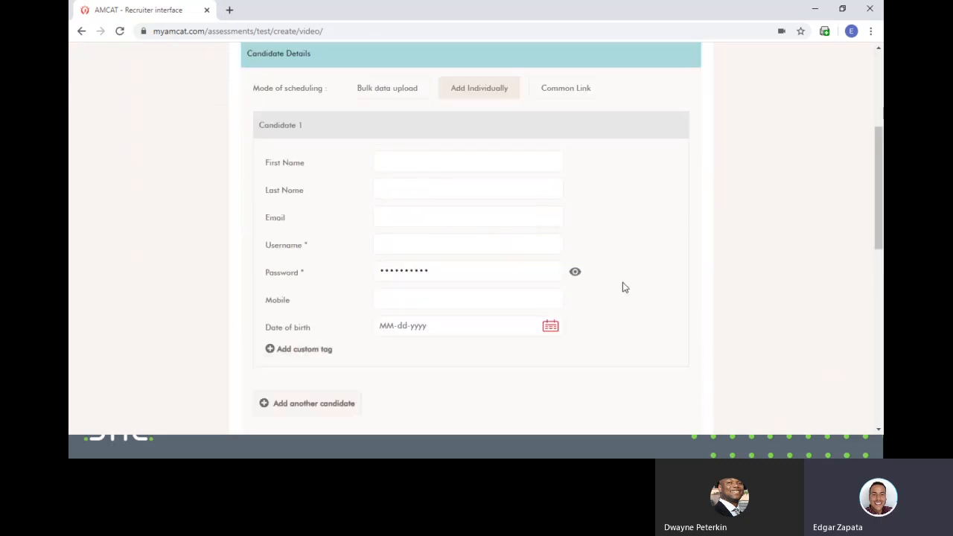
{"action": "scroll", "coordinate": [641, 301], "scroll_direction": "up", "scroll_amount": 3}
{"action": "scroll", "coordinate": [640, 301], "scroll_direction": "down", "scroll_amount": 2}
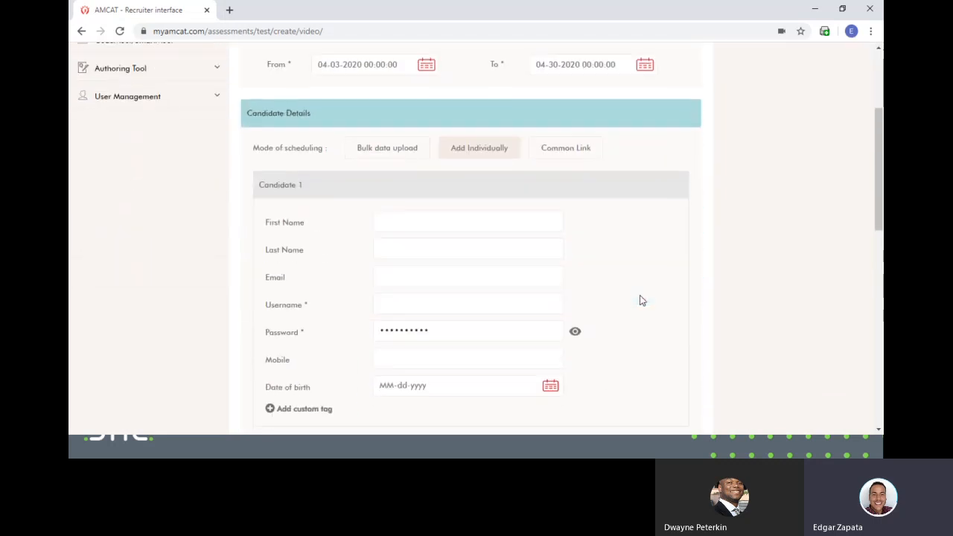
{"action": "left_click", "coordinate": [568, 155]}
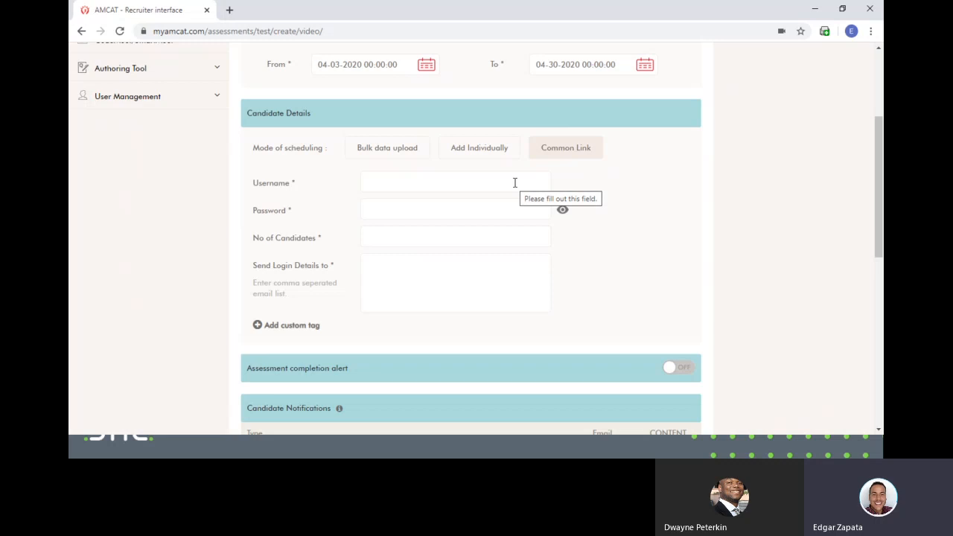
- Enter the shared login username and password for the common link
{"action": "left_click", "coordinate": [515, 183]}
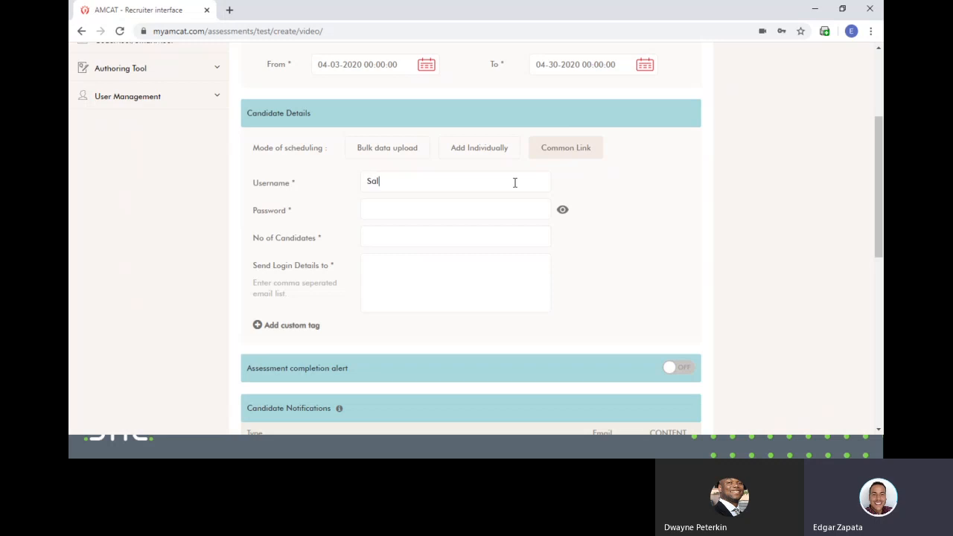
{"action": "left_click", "coordinate": [412, 208]}
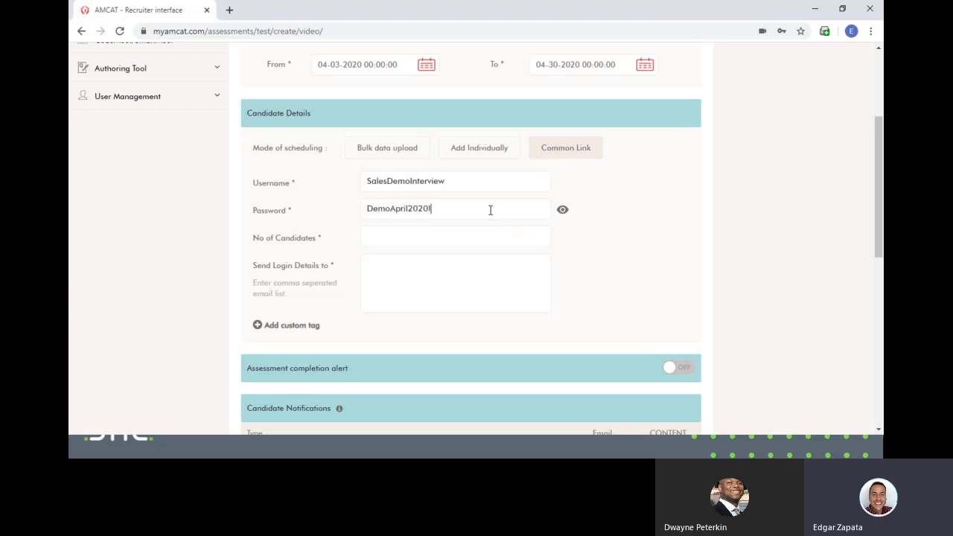
- Allow 5 candidates and enter the recruiter's e-mail to receive login details
{"action": "left_click", "coordinate": [487, 228]}
{"action": "scroll", "coordinate": [449, 273], "scroll_direction": "down", "scroll_amount": 2}
{"action": "scroll", "coordinate": [398, 301], "scroll_direction": "up", "scroll_amount": 2}
{"action": "left_click", "coordinate": [364, 268]}
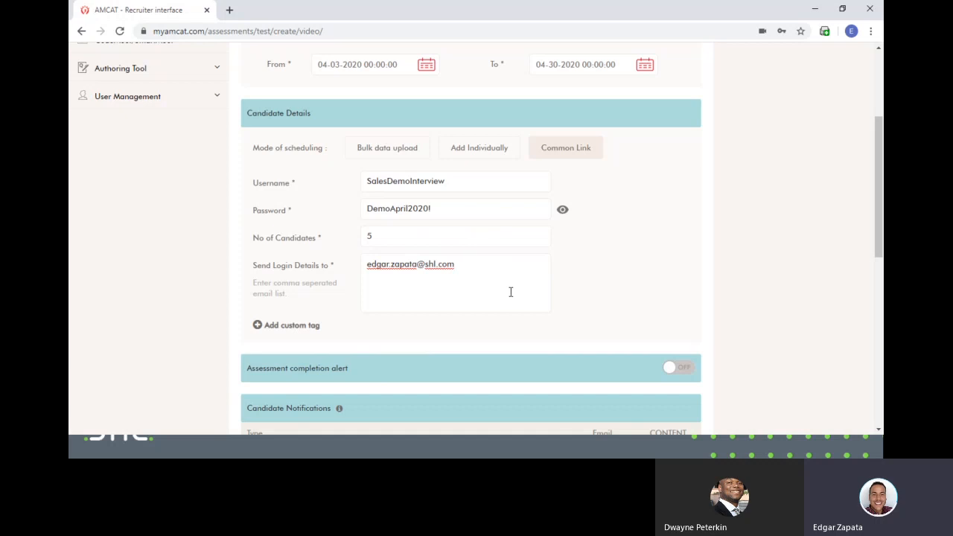
{"action": "scroll", "coordinate": [537, 284], "scroll_direction": "down", "scroll_amount": 1}
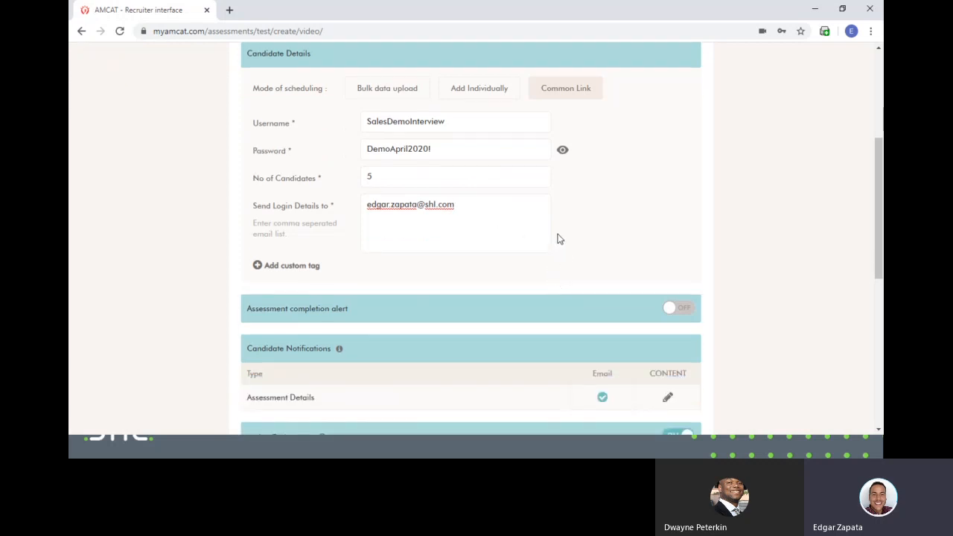
{"action": "scroll", "coordinate": [558, 237], "scroll_direction": "down", "scroll_amount": 2}
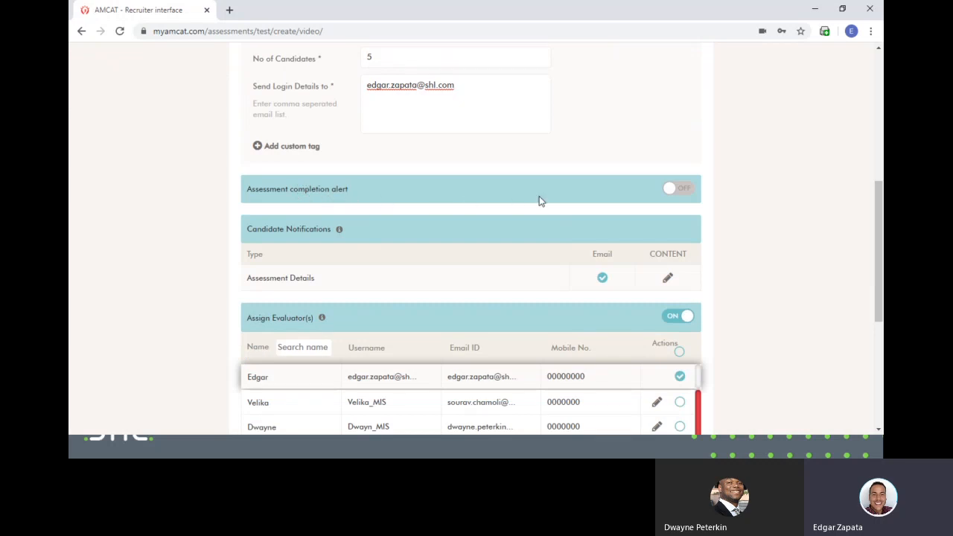
{"action": "scroll", "coordinate": [302, 207], "scroll_direction": "up", "scroll_amount": 3}
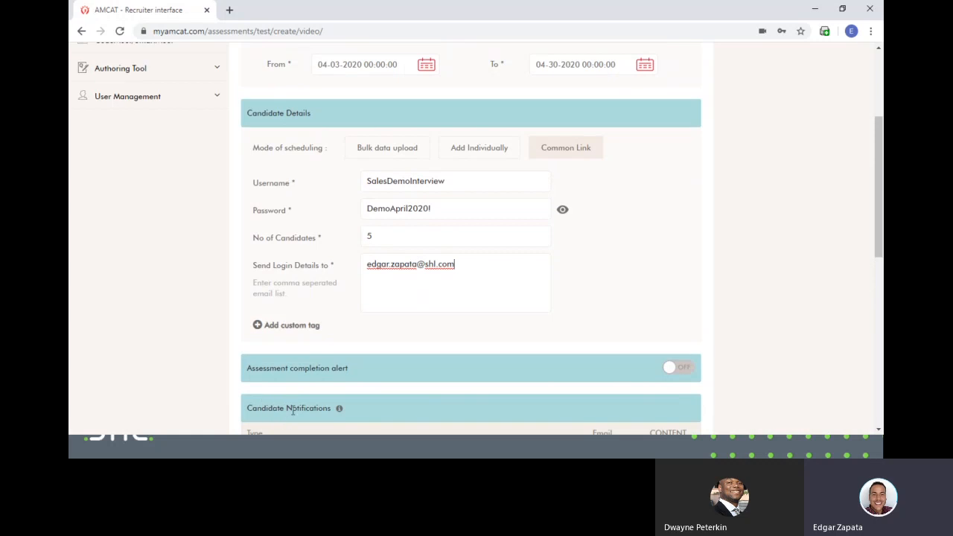
{"action": "scroll", "coordinate": [591, 367], "scroll_direction": "down", "scroll_amount": 3}
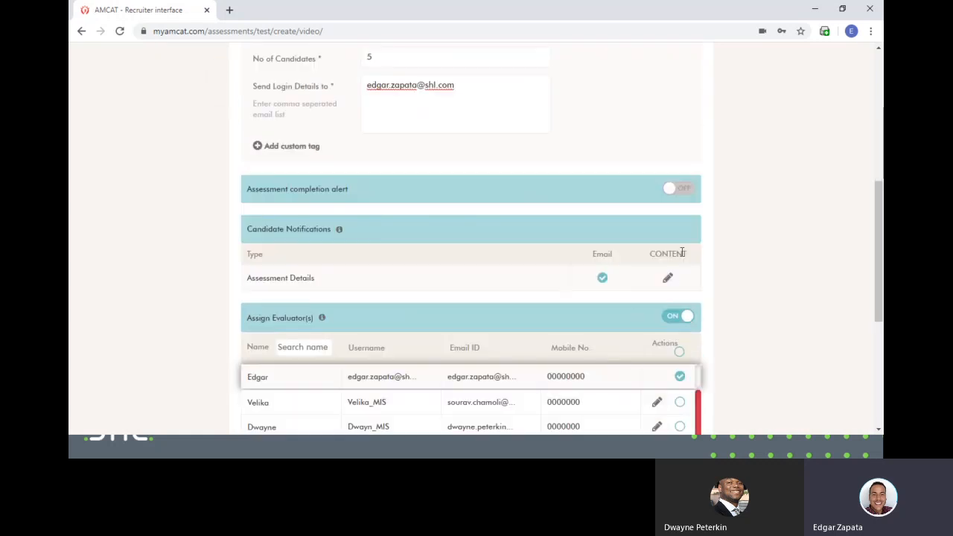
{"action": "left_click", "coordinate": [682, 194]}
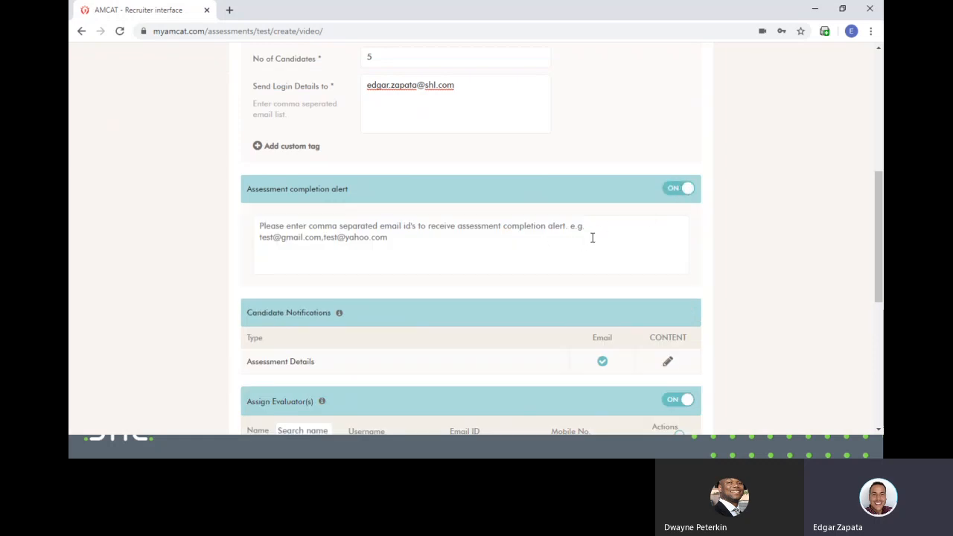
{"action": "left_click", "coordinate": [683, 190]}
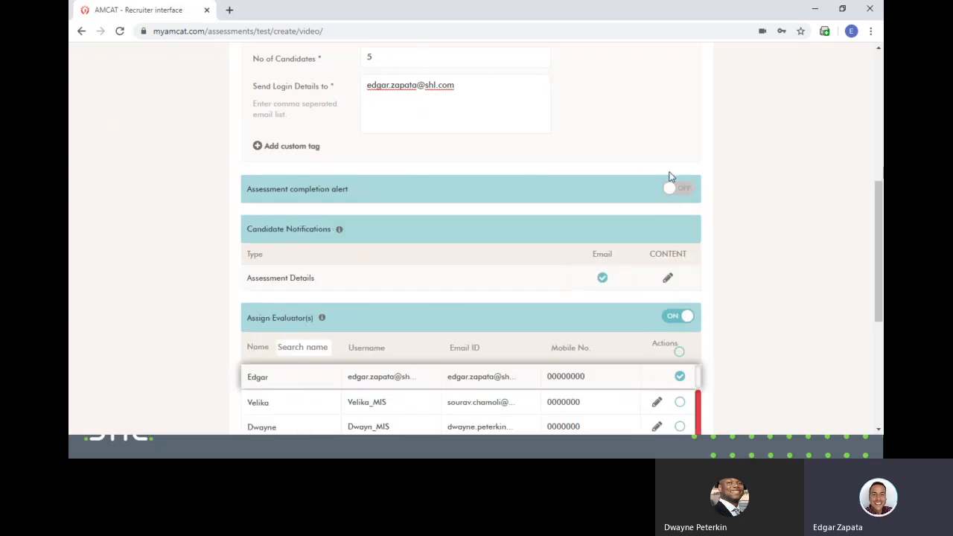
{"action": "scroll", "coordinate": [737, 253], "scroll_direction": "up", "scroll_amount": 1}
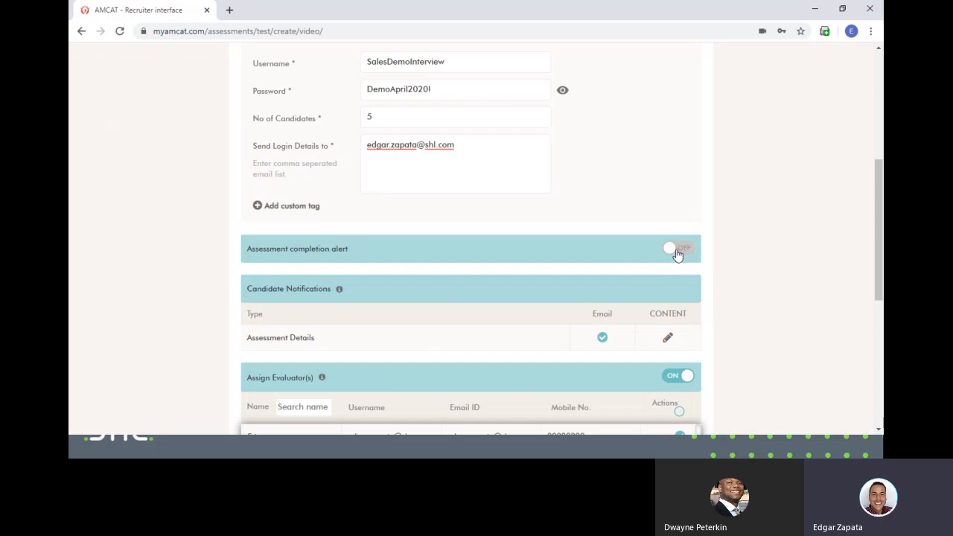
{"action": "scroll", "coordinate": [673, 255], "scroll_direction": "down", "scroll_amount": 2}
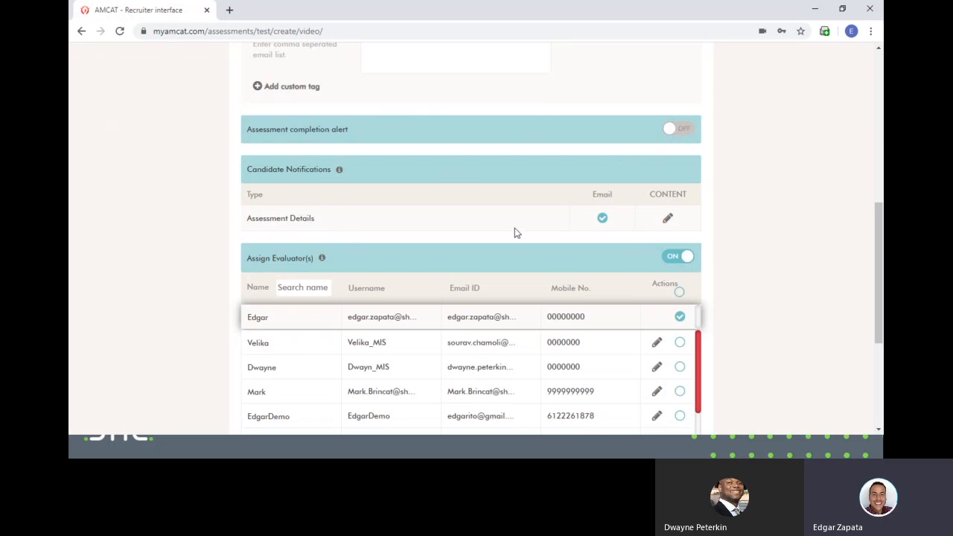
- Browse the existing evaluators listed under Assign Evaluator(s)
{"action": "scroll", "coordinate": [750, 255], "scroll_direction": "down", "scroll_amount": 2}
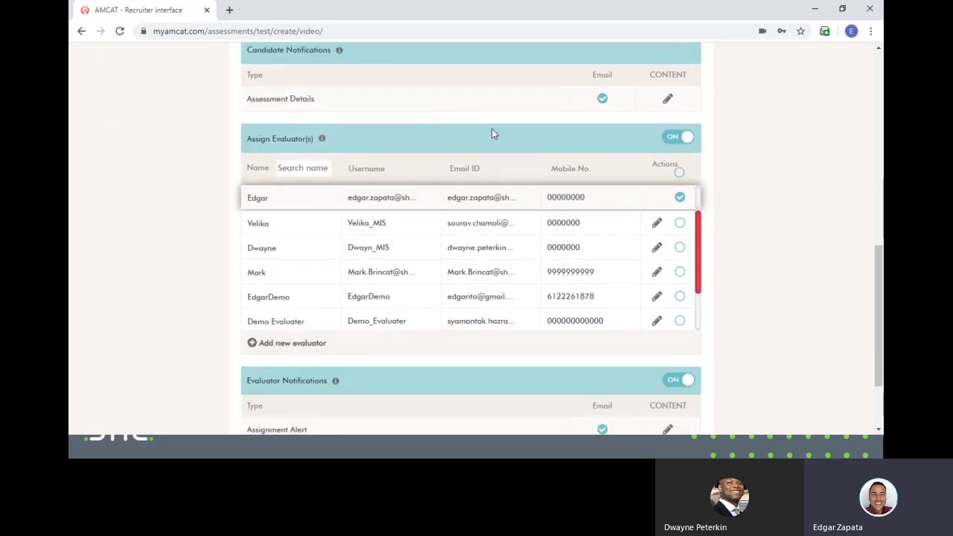
{"action": "scroll", "coordinate": [492, 134], "scroll_direction": "down", "scroll_amount": 1}
{"action": "left_click", "coordinate": [679, 135]}
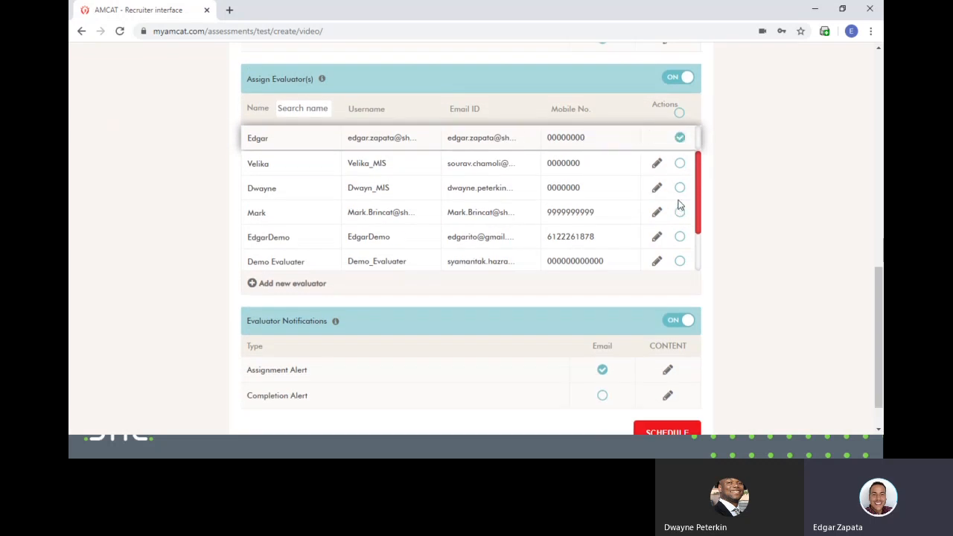
{"action": "scroll", "coordinate": [687, 212], "scroll_direction": "down", "scroll_amount": 1}
{"action": "scroll", "coordinate": [749, 211], "scroll_direction": "up", "scroll_amount": 1}
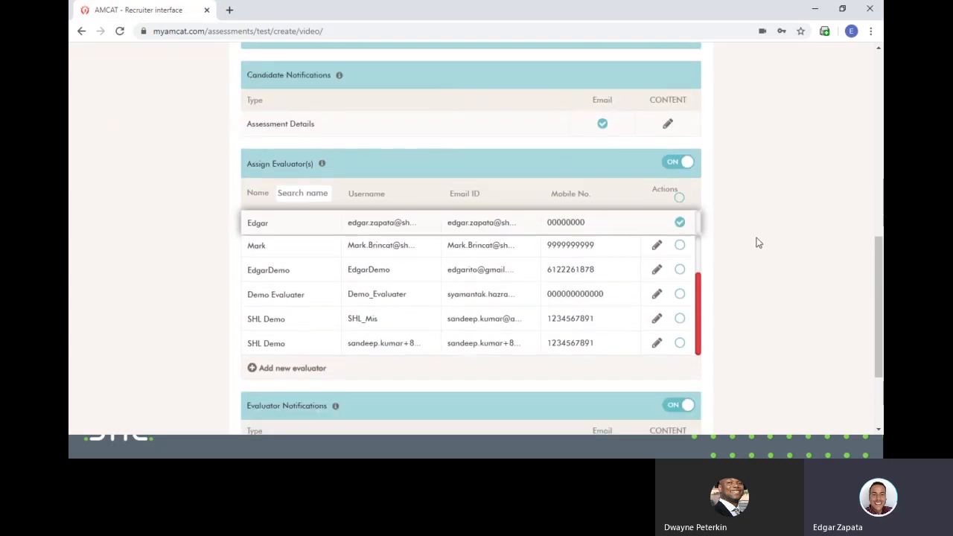
{"action": "scroll", "coordinate": [758, 243], "scroll_direction": "down", "scroll_amount": 2}
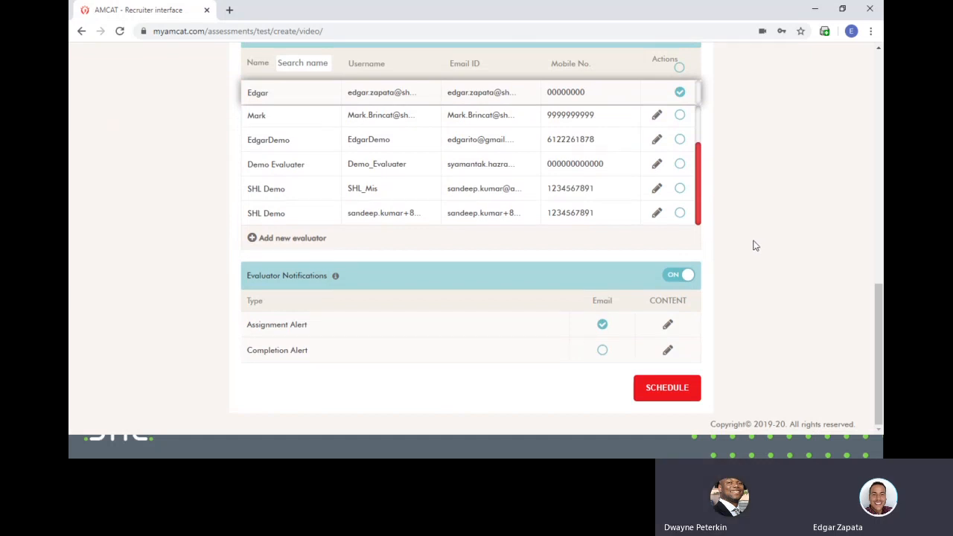
{"action": "scroll", "coordinate": [754, 246], "scroll_direction": "up", "scroll_amount": 2}
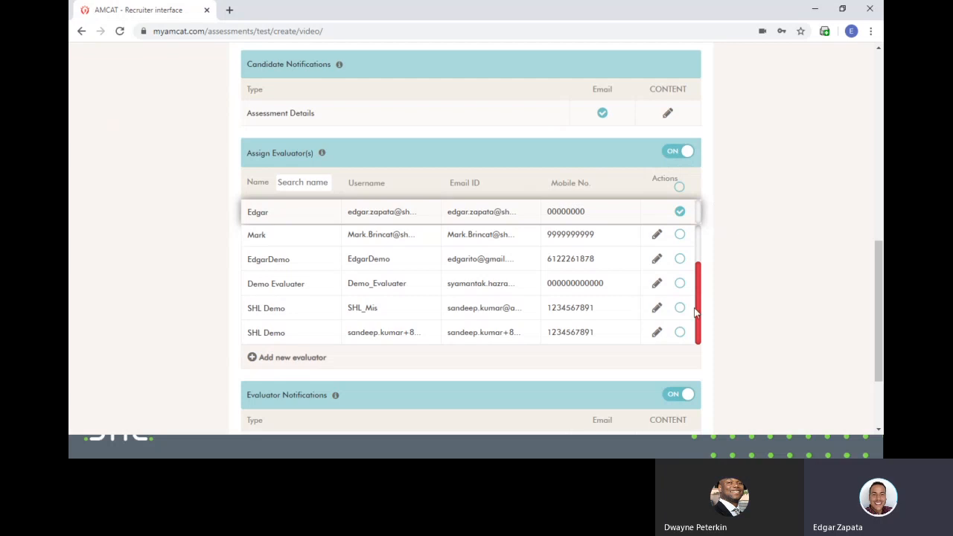
{"action": "scroll", "coordinate": [693, 311], "scroll_direction": "up", "scroll_amount": 2}
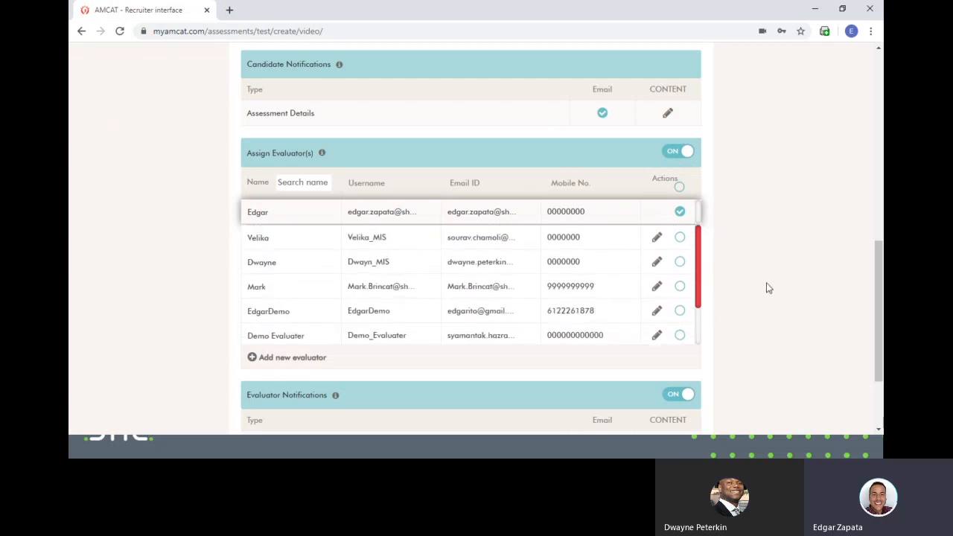
{"action": "scroll", "coordinate": [663, 255], "scroll_direction": "down", "scroll_amount": 2}
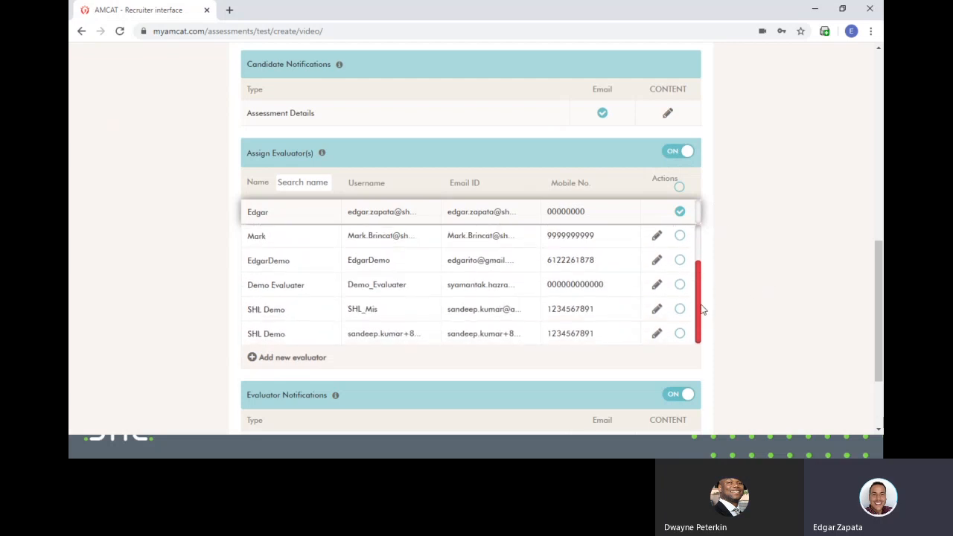
{"action": "scroll", "coordinate": [703, 310], "scroll_direction": "up", "scroll_amount": 2}
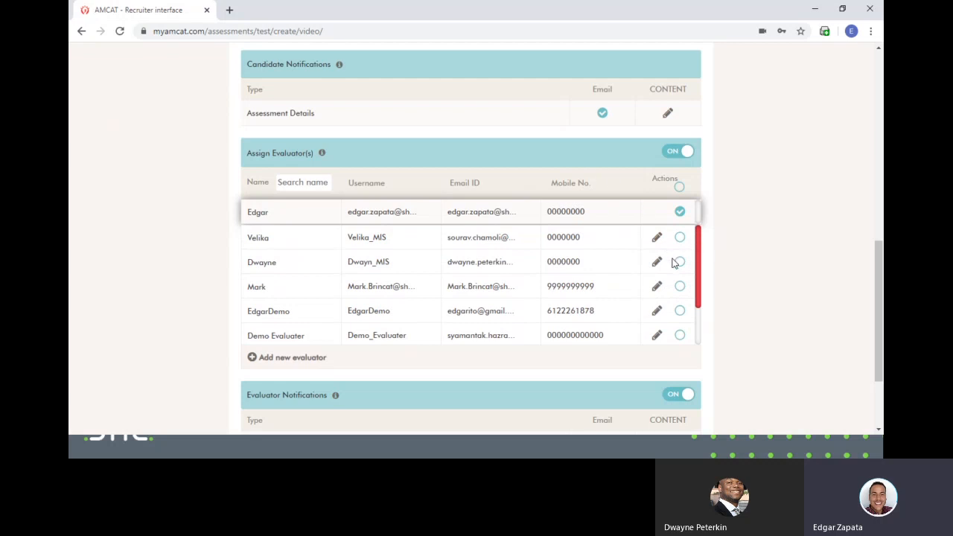
- Assign a second existing evaluator and bring up the new-evaluator form
{"action": "left_click", "coordinate": [681, 262]}
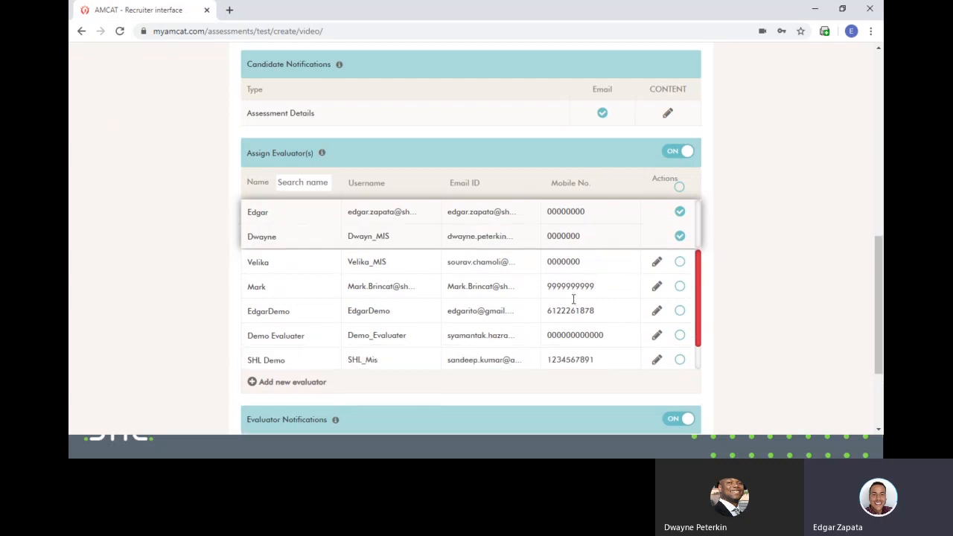
{"action": "left_click", "coordinate": [275, 383]}
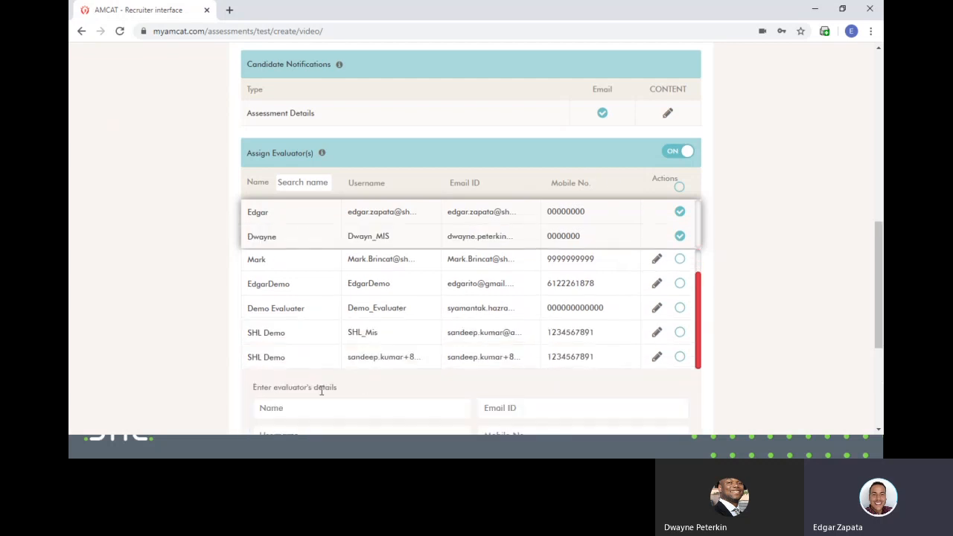
{"action": "scroll", "coordinate": [385, 321], "scroll_direction": "down", "scroll_amount": 2}
- Enter a sample evaluator's name, e-mail, username and mobile number in the new-evaluator form
{"action": "left_click", "coordinate": [412, 228]}
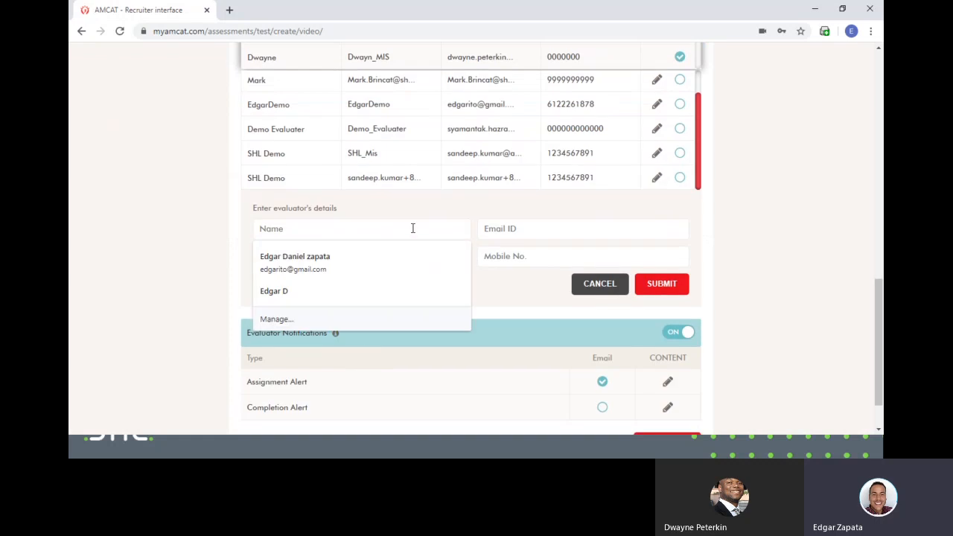
{"action": "type", "text": "John Smith"}
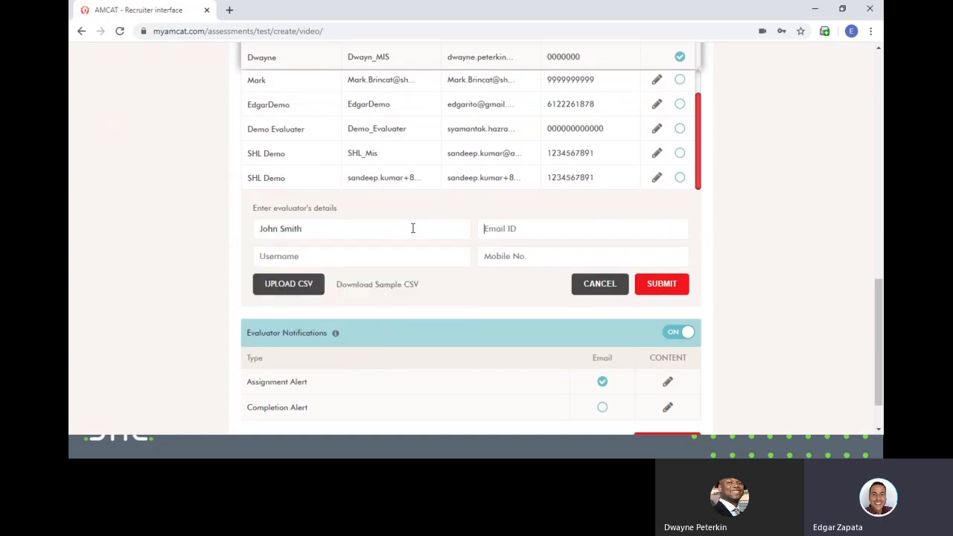
{"action": "key", "text": "Tab"}
{"action": "type", "text": "jsmith"}
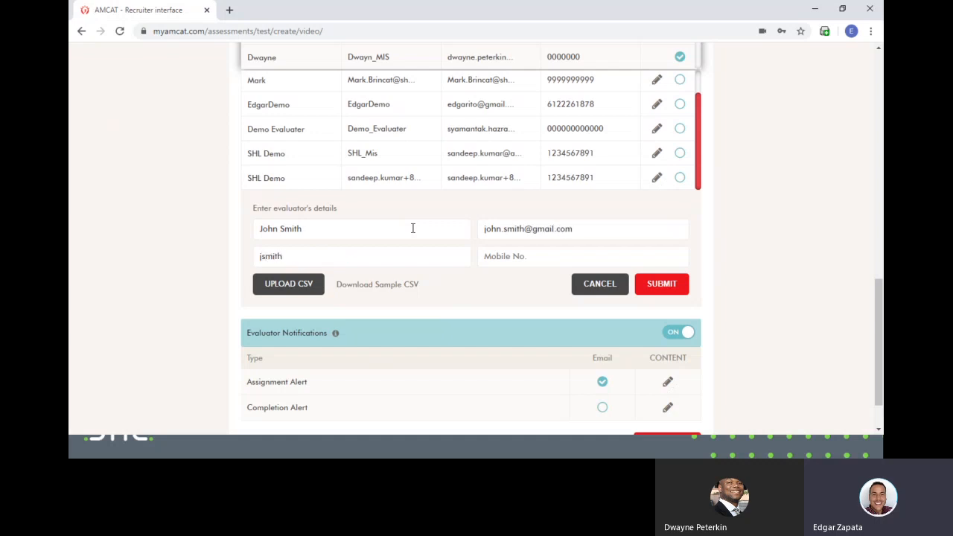
{"action": "type", "text": "22"}
{"action": "key", "text": "Tab"}
{"action": "type", "text": "612226"}
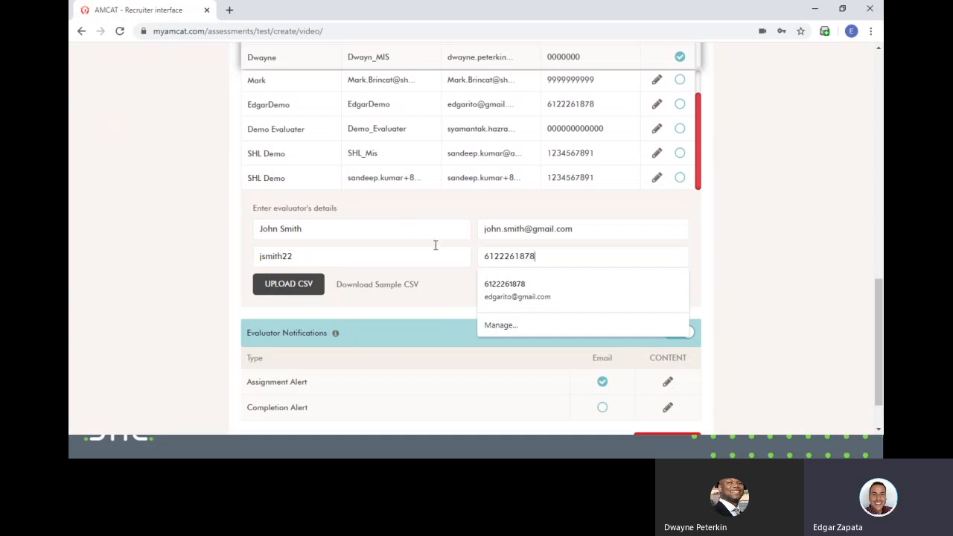
- Clear the wrongly entered mobile number and dismiss the autofill suggestions
{"action": "left_click_drag", "start_coordinate": [575, 258], "coordinate": [451, 249]}
{"action": "key", "text": "BackSpace"}
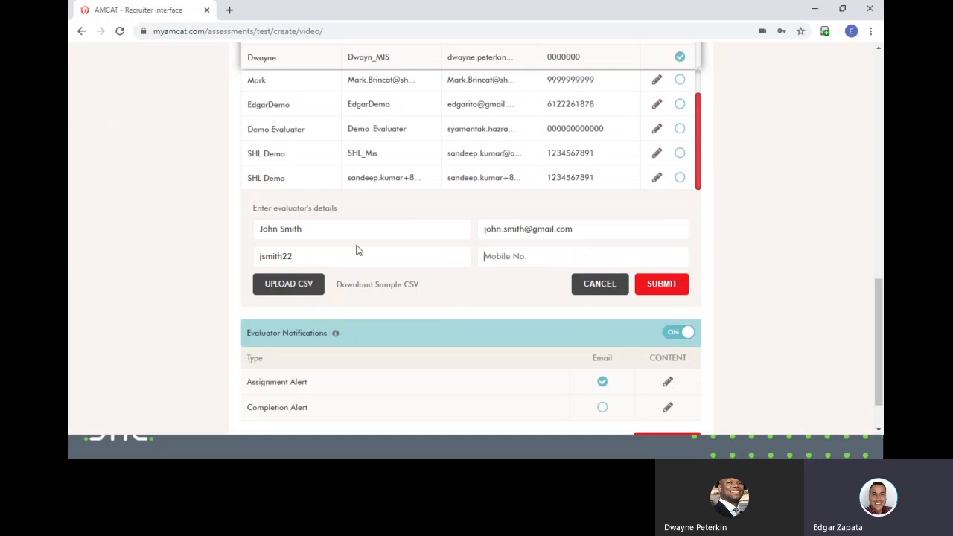
{"action": "left_click", "coordinate": [554, 255]}
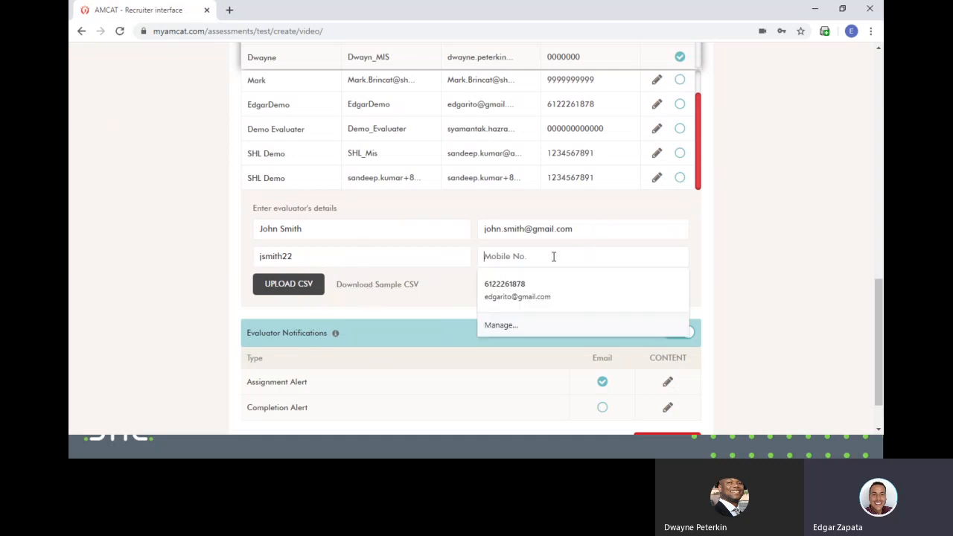
{"action": "left_click", "coordinate": [728, 307]}
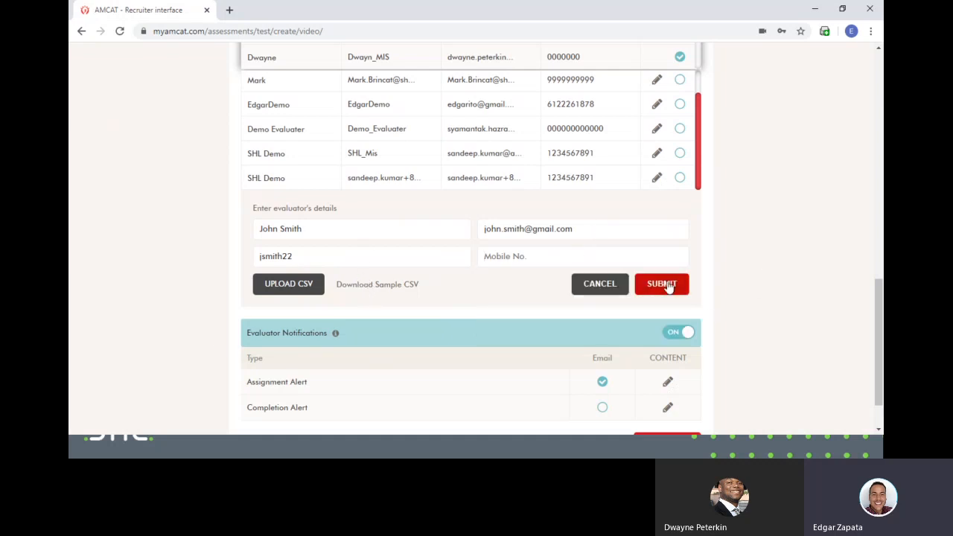
- Erase the sample username, name and e-mail, then unassign the second evaluator
{"action": "scroll", "coordinate": [695, 277], "scroll_direction": "up", "scroll_amount": 1}
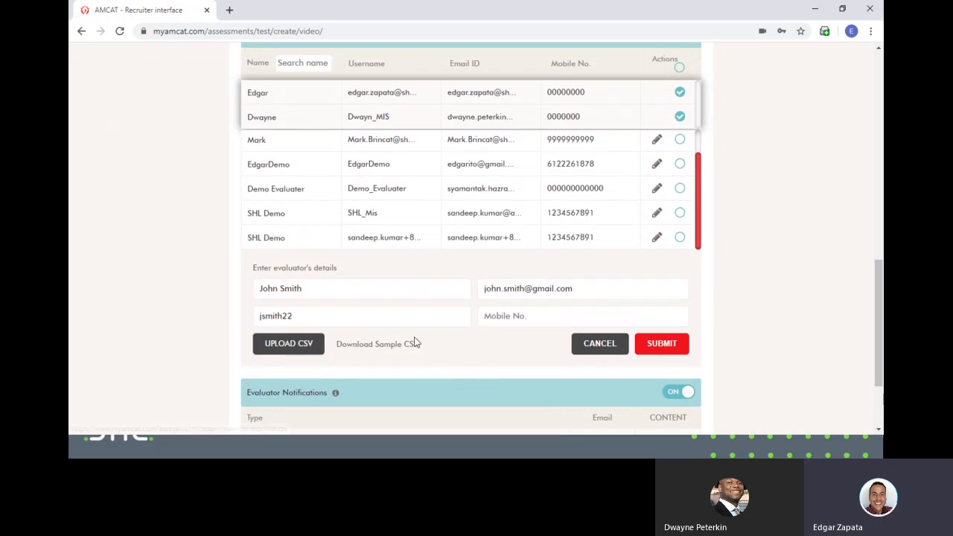
{"action": "double_click", "coordinate": [376, 312]}
{"action": "key", "text": "BackSpace"}
{"action": "left_click_drag", "start_coordinate": [313, 295], "coordinate": [249, 291]}
{"action": "key", "text": "BackSpace"}
{"action": "left_click_drag", "start_coordinate": [607, 296], "coordinate": [393, 291]}
{"action": "key", "text": "BackSpace"}
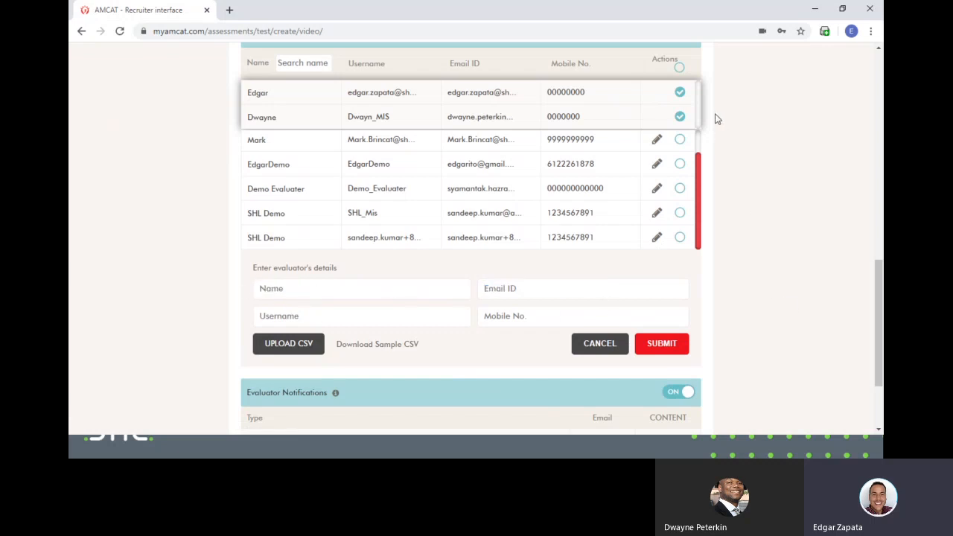
{"action": "left_click", "coordinate": [680, 117]}
- Schedule the Sales Executive assessment, proceeding past the review and acknowledging Schedule Successful
{"action": "scroll", "coordinate": [654, 119], "scroll_direction": "up", "scroll_amount": 1}
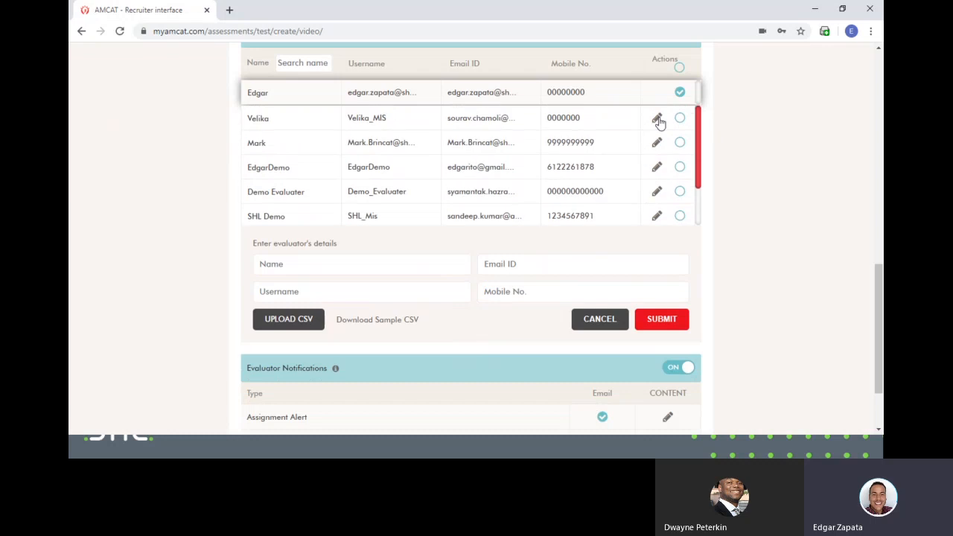
{"action": "scroll", "coordinate": [698, 106], "scroll_direction": "up", "scroll_amount": 2}
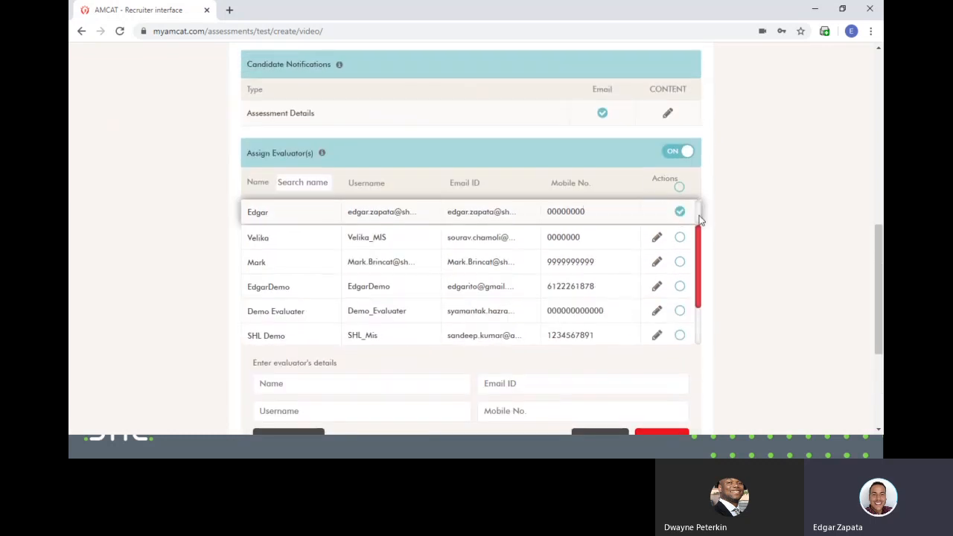
{"action": "scroll", "coordinate": [743, 246], "scroll_direction": "down", "scroll_amount": 3}
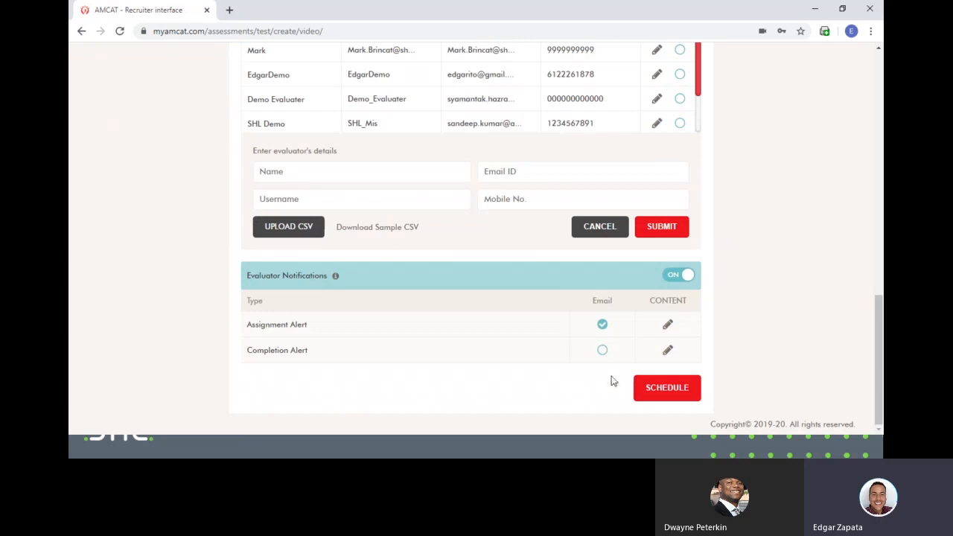
{"action": "left_click", "coordinate": [668, 388]}
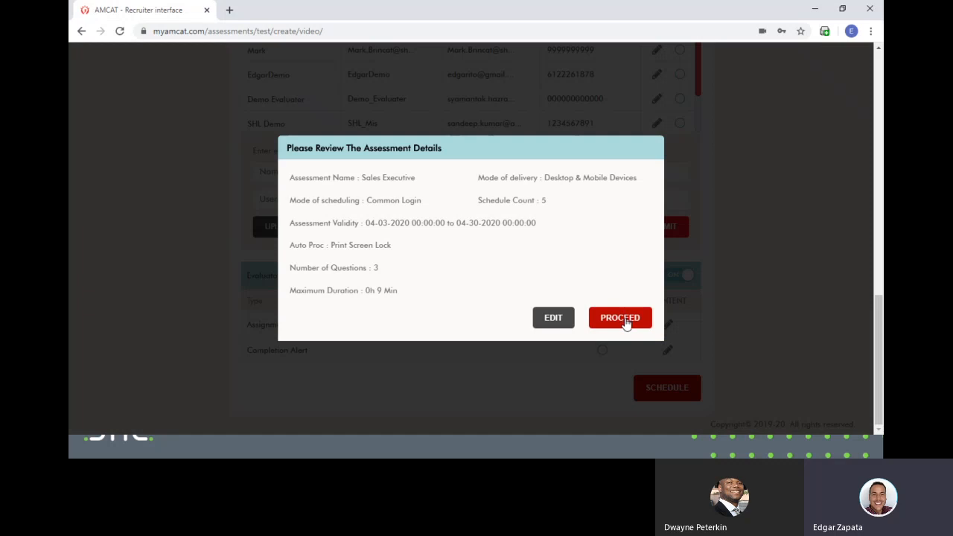
{"action": "left_click", "coordinate": [626, 322]}
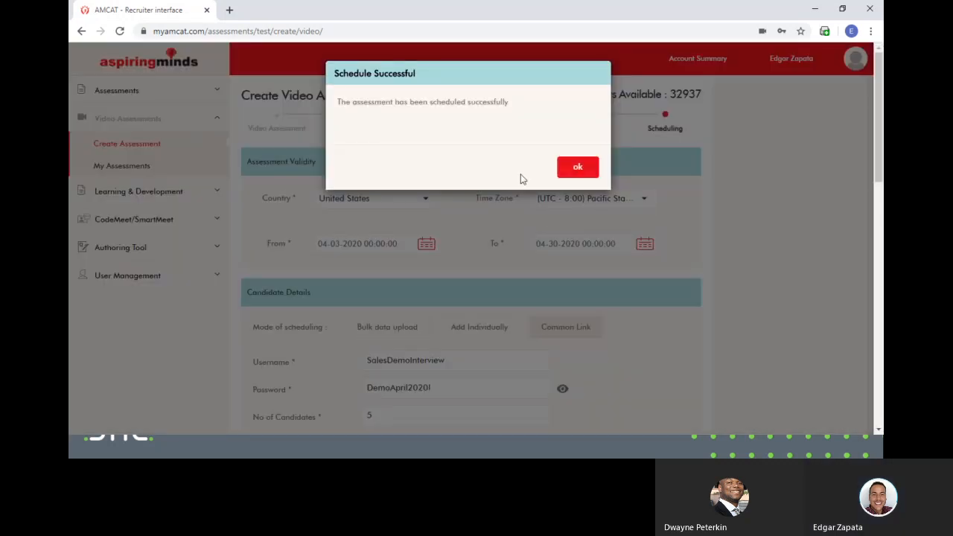
{"action": "left_click", "coordinate": [583, 171]}
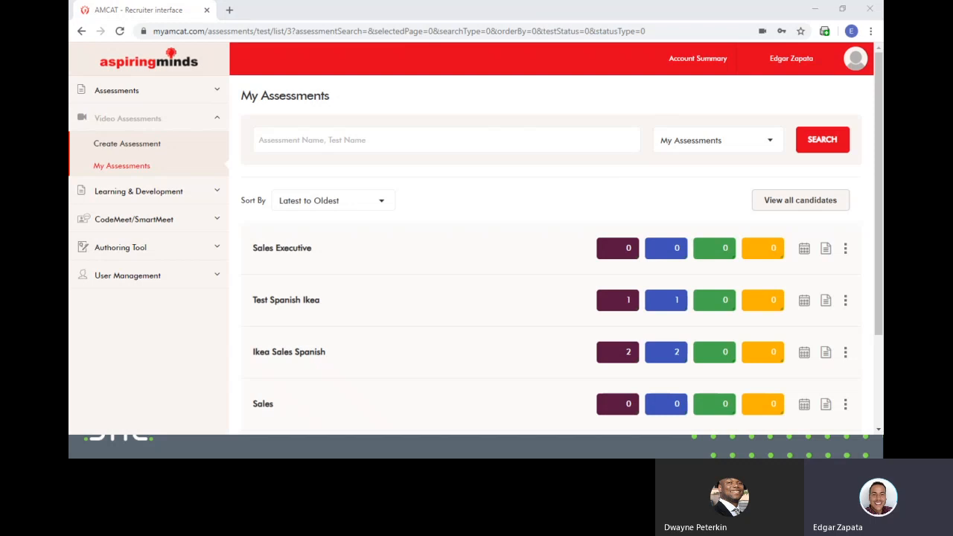
{"action": "key", "text": "alt+Tab"}
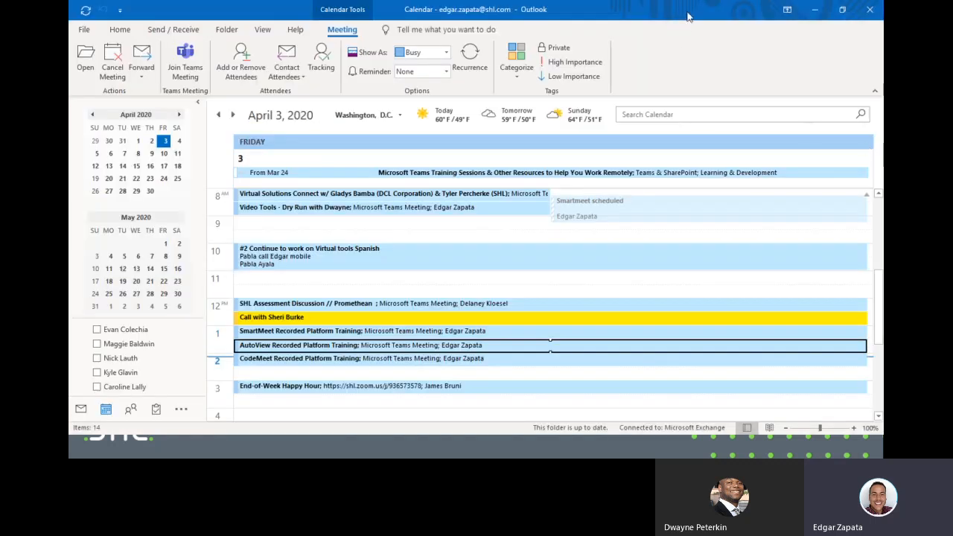
{"action": "left_click_drag", "start_coordinate": [690, 16], "coordinate": [883, 17]}
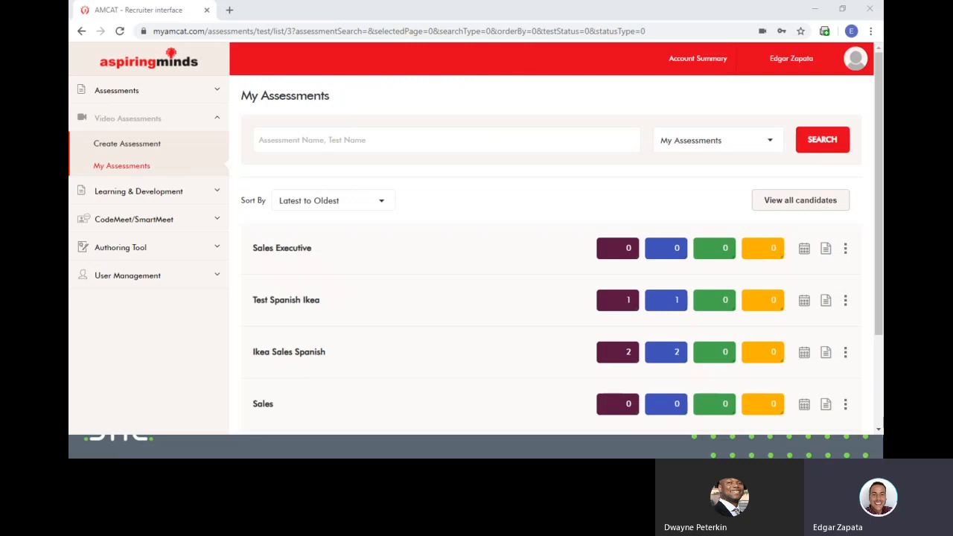
- Switch to the 'Assessment - Test Login Details' e-mail and highlight the URL, User Name and Password lines
{"action": "key", "text": "alt+Tab"}
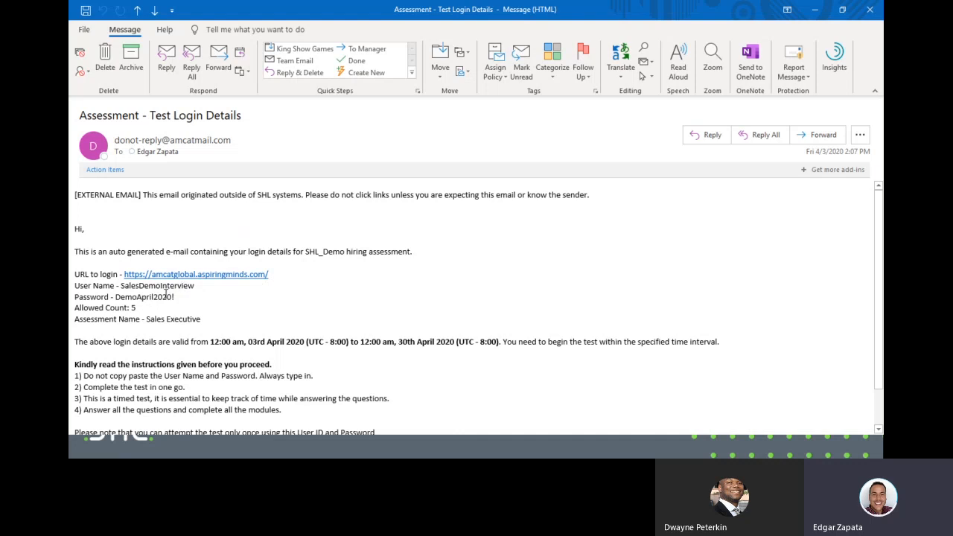
{"action": "left_click_drag", "start_coordinate": [75, 308], "coordinate": [135, 318]}
{"action": "left_click_drag", "start_coordinate": [176, 296], "coordinate": [76, 273]}
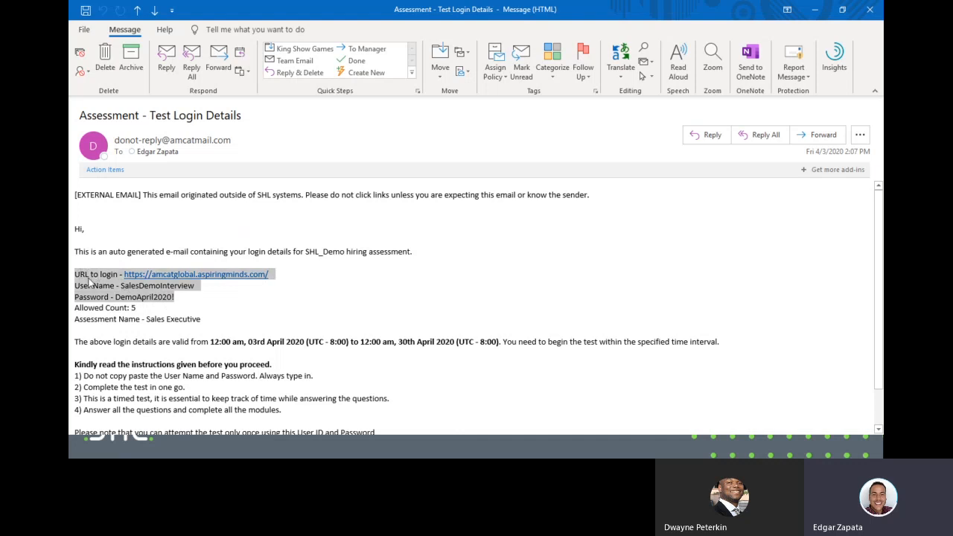
- Scroll through the login details e-mail, then return to the AMCAT browser window
{"action": "scroll", "coordinate": [96, 283], "scroll_direction": "down", "scroll_amount": 1}
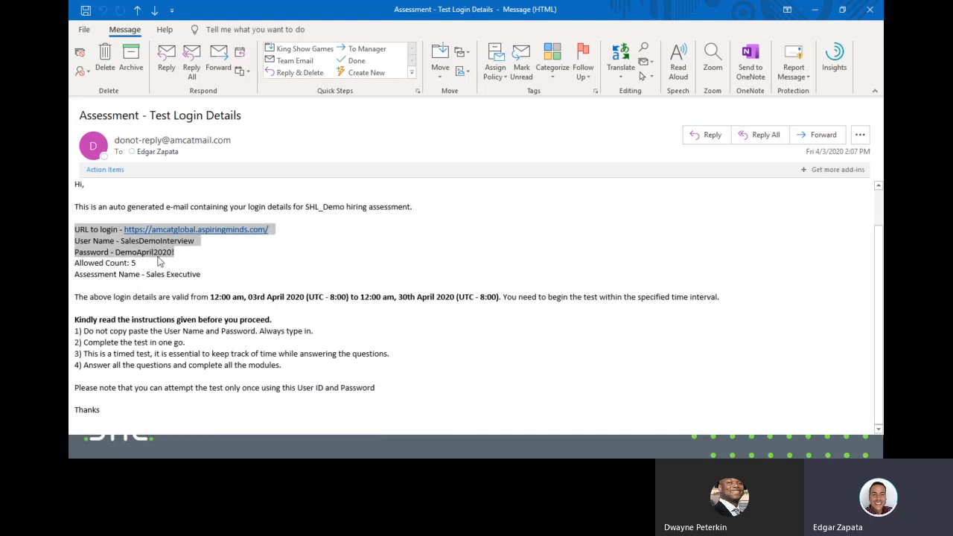
{"action": "scroll", "coordinate": [178, 253], "scroll_direction": "up", "scroll_amount": 1}
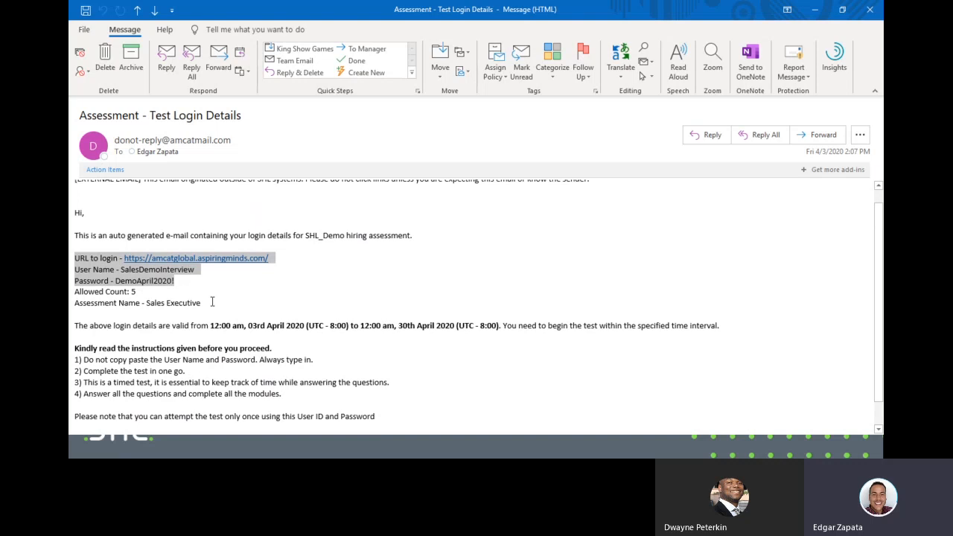
{"action": "scroll", "coordinate": [348, 301], "scroll_direction": "down", "scroll_amount": 1}
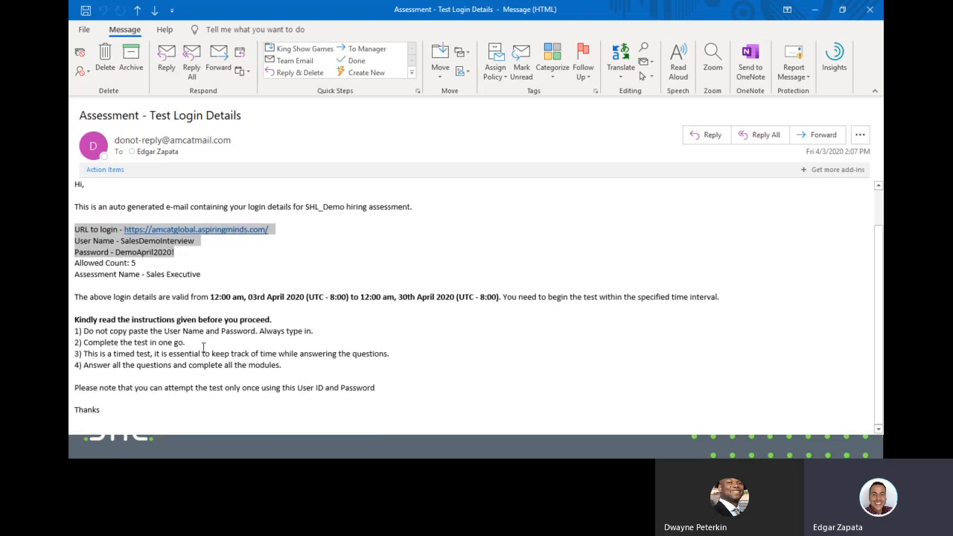
{"action": "scroll", "coordinate": [309, 250], "scroll_direction": "up", "scroll_amount": 1}
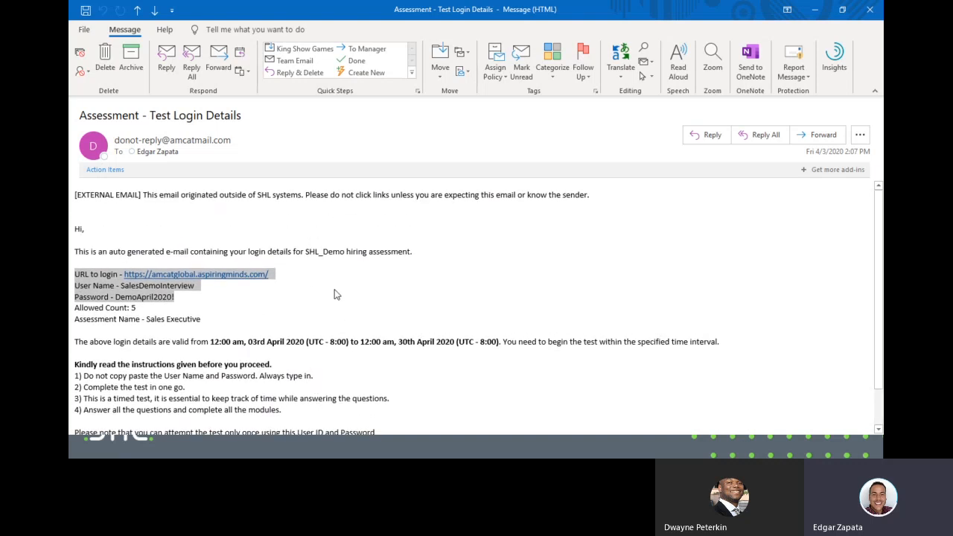
{"action": "scroll", "coordinate": [337, 294], "scroll_direction": "down", "scroll_amount": 1}
{"action": "scroll", "coordinate": [349, 298], "scroll_direction": "up", "scroll_amount": 1}
{"action": "scroll", "coordinate": [346, 304], "scroll_direction": "down", "scroll_amount": 1}
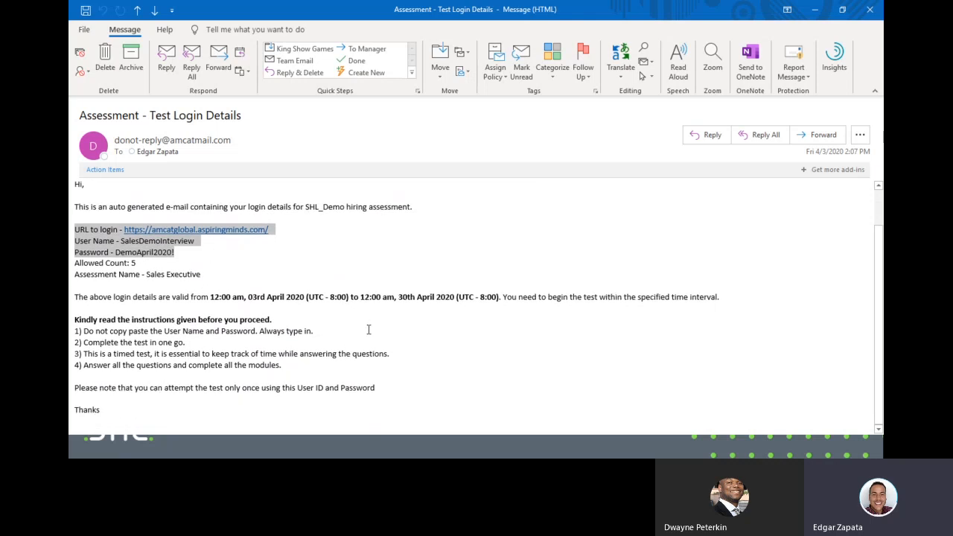
{"action": "scroll", "coordinate": [357, 298], "scroll_direction": "up", "scroll_amount": 1}
{"action": "scroll", "coordinate": [347, 271], "scroll_direction": "down", "scroll_amount": 1}
{"action": "key", "text": "alt+Tab"}
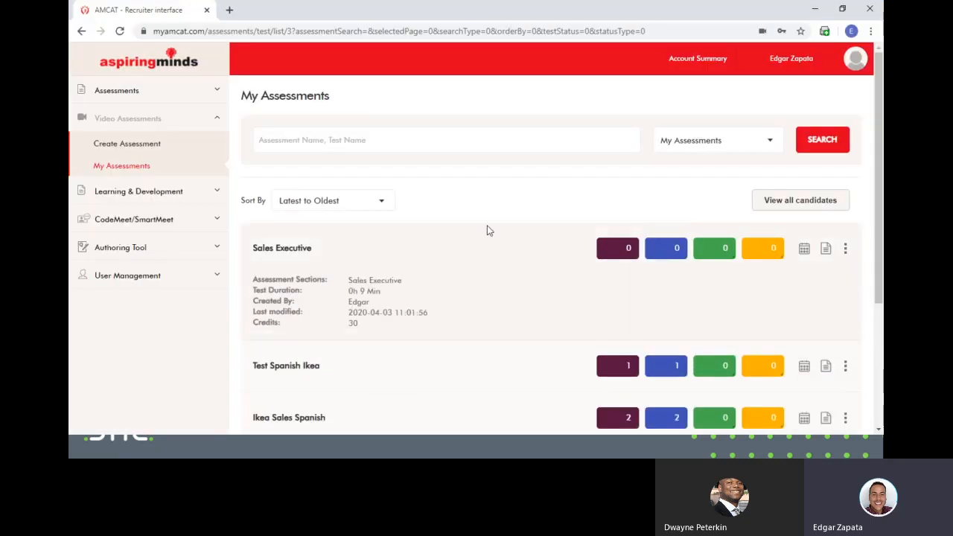
- Go to the AMCAT dashboard and open Video Assessments > My Assessments
{"action": "left_click", "coordinate": [137, 67]}
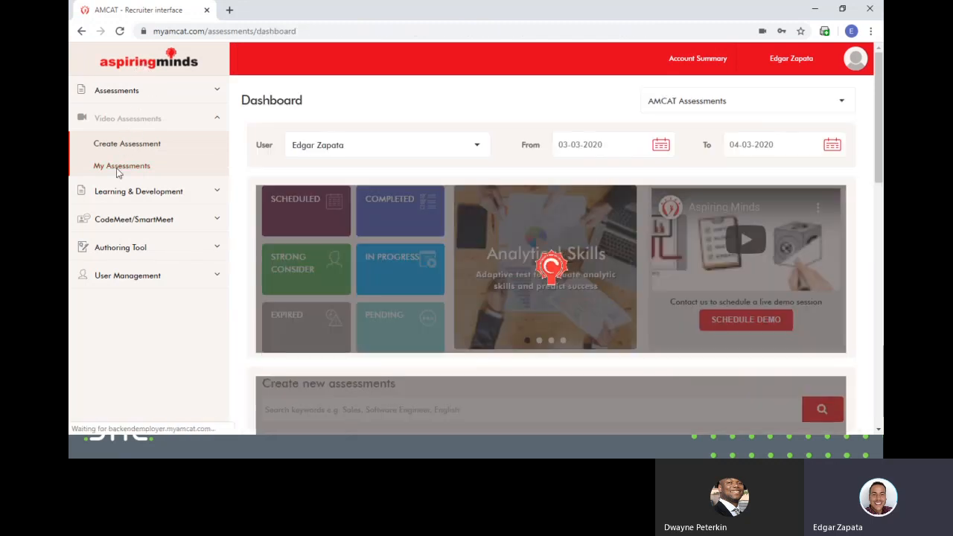
{"action": "left_click", "coordinate": [121, 167]}
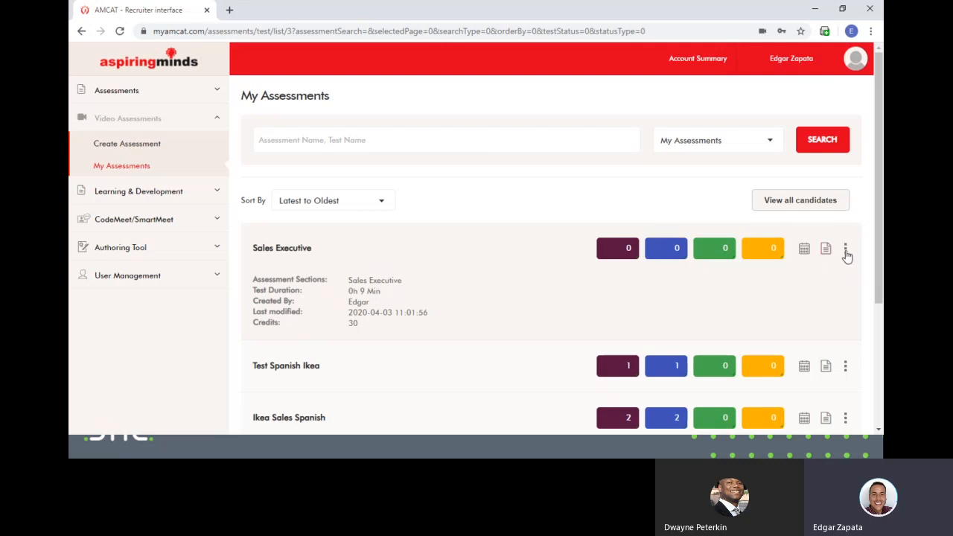
- Open the Sales Executive assessment's scheduling page and scroll through it
{"action": "left_click", "coordinate": [805, 252]}
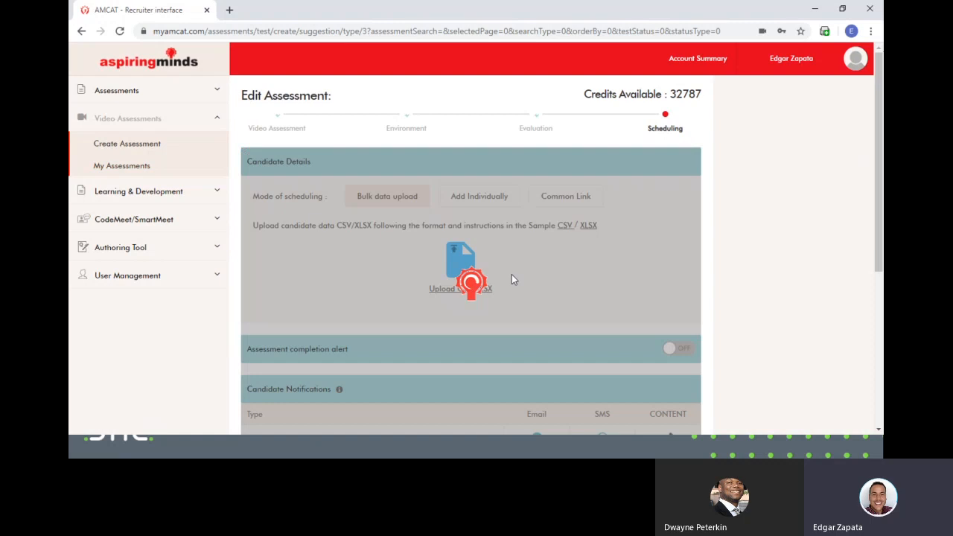
{"action": "scroll", "coordinate": [403, 289], "scroll_direction": "down", "scroll_amount": 3}
{"action": "scroll", "coordinate": [353, 216], "scroll_direction": "up", "scroll_amount": 1}
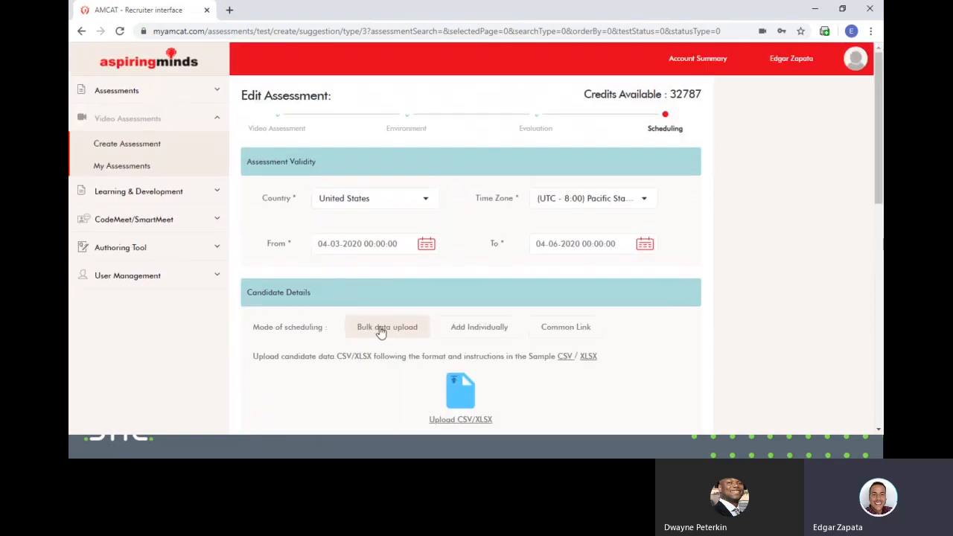
{"action": "scroll", "coordinate": [379, 330], "scroll_direction": "down", "scroll_amount": 3}
{"action": "scroll", "coordinate": [449, 279], "scroll_direction": "up", "scroll_amount": 3}
{"action": "scroll", "coordinate": [356, 323], "scroll_direction": "down", "scroll_amount": 1}
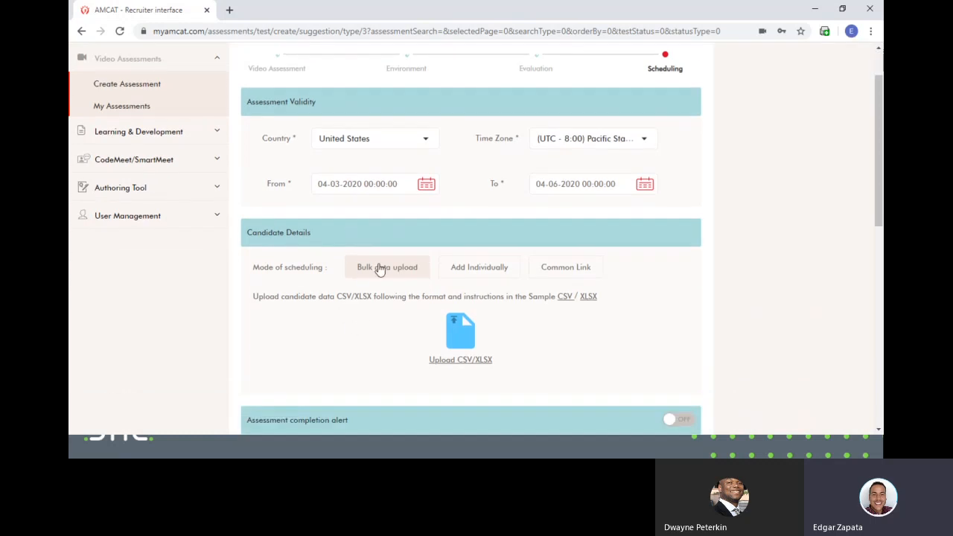
{"action": "scroll", "coordinate": [384, 270], "scroll_direction": "down", "scroll_amount": 3}
{"action": "scroll", "coordinate": [395, 275], "scroll_direction": "up", "scroll_amount": 4}
{"action": "scroll", "coordinate": [502, 159], "scroll_direction": "down", "scroll_amount": 4}
{"action": "scroll", "coordinate": [577, 152], "scroll_direction": "up", "scroll_amount": 4}
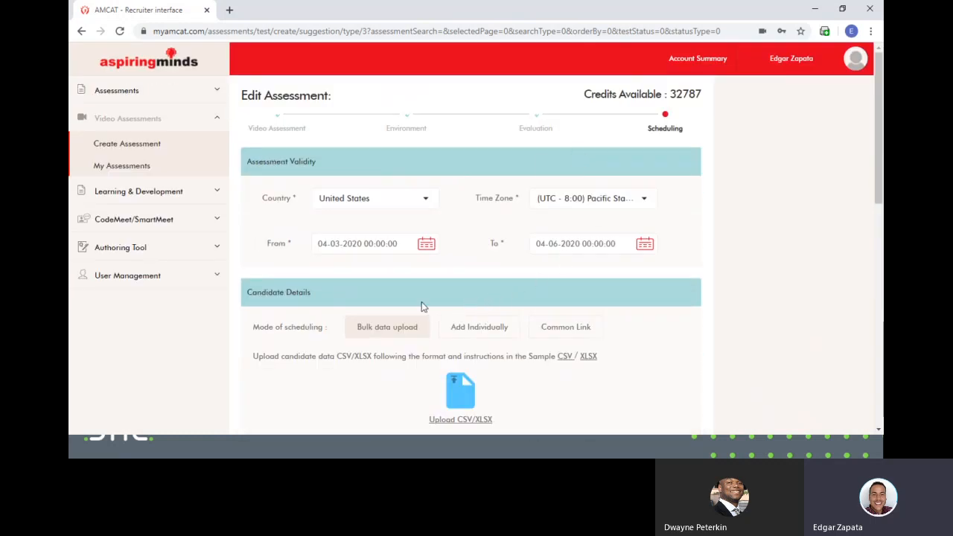
- Return to the AMCAT dashboard, then bring up the presentation's Next Steps slide
{"action": "left_click", "coordinate": [161, 61]}
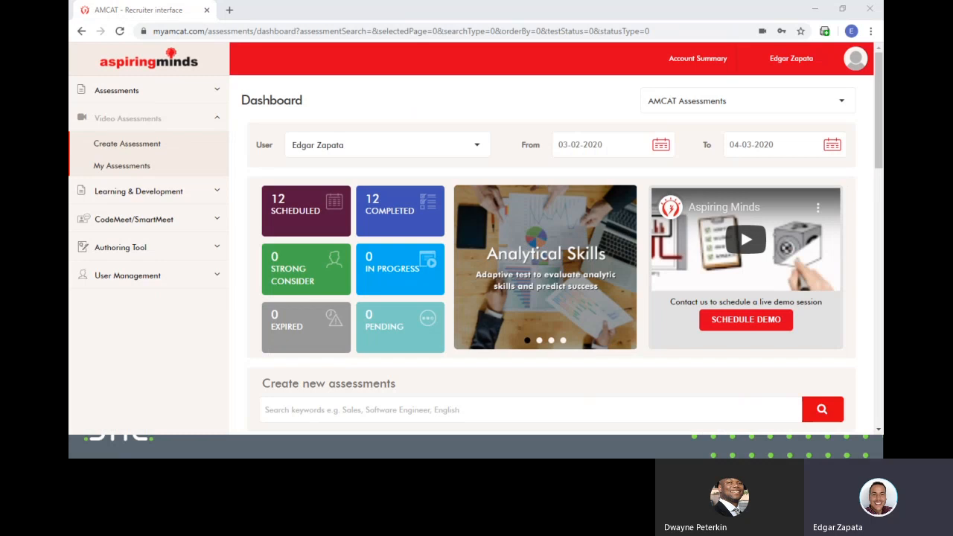
{"action": "key", "text": "alt+Tab"}
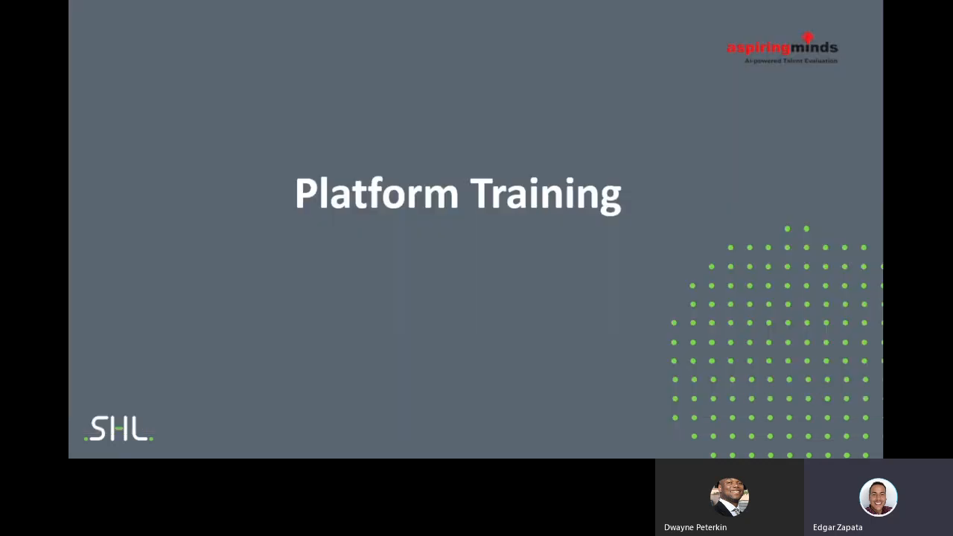
{"action": "key", "text": "Right"}
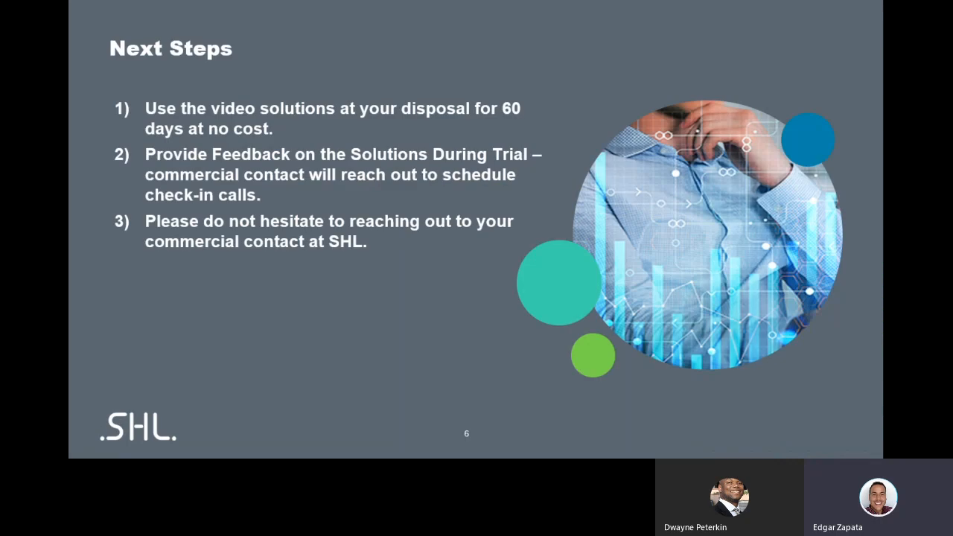